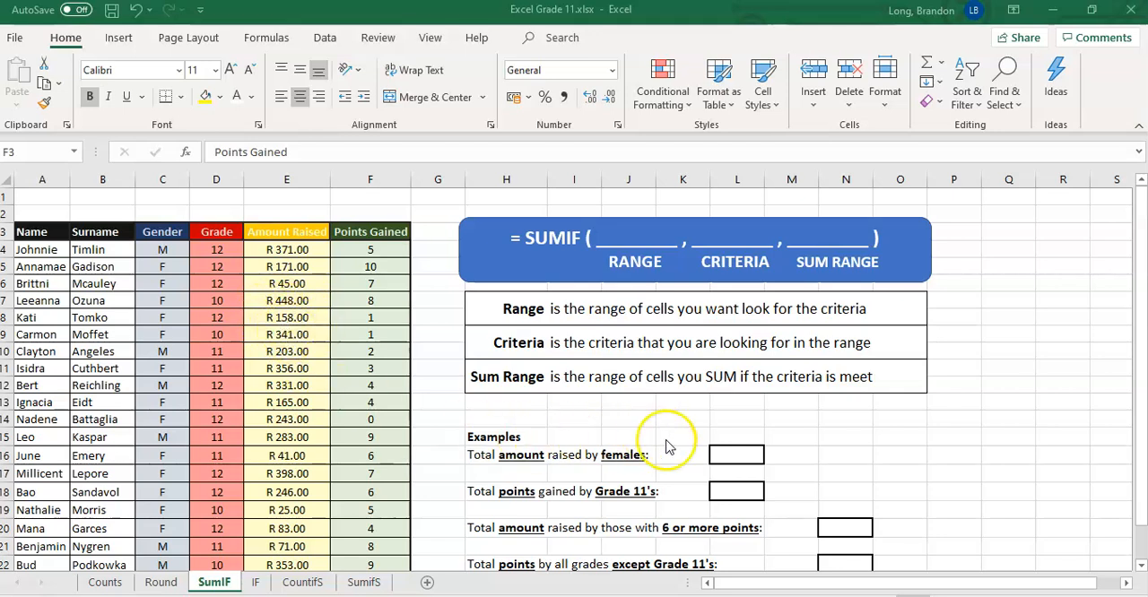
# Start a SUMIF formula in L16 with the Gender cells C4:C23 as range and "F" as criterion.
pyautogui.click(741, 458)
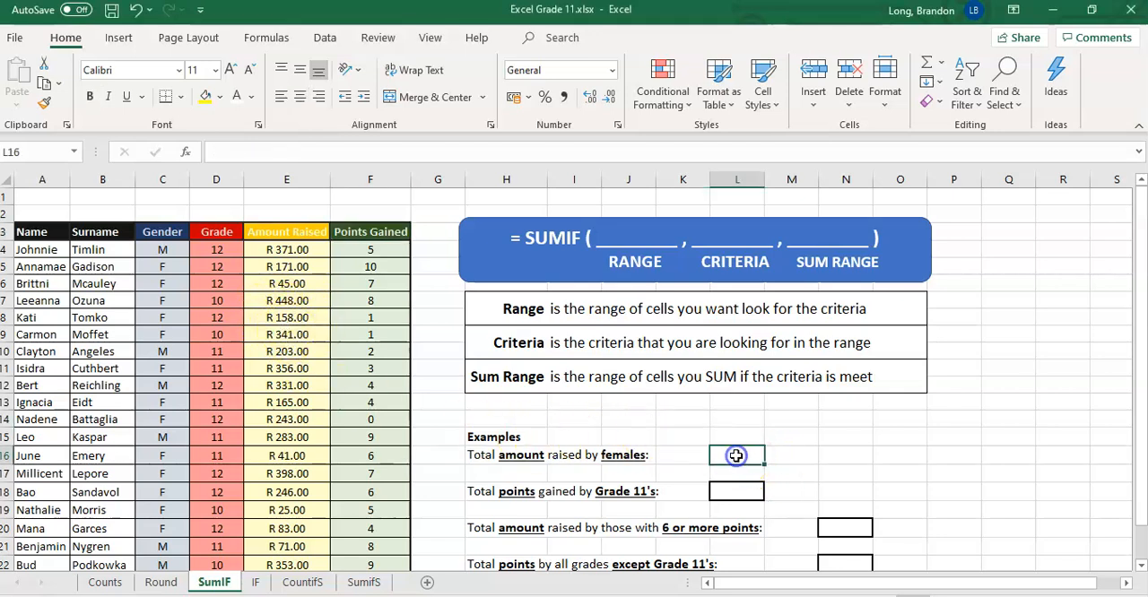
pyautogui.write('=')
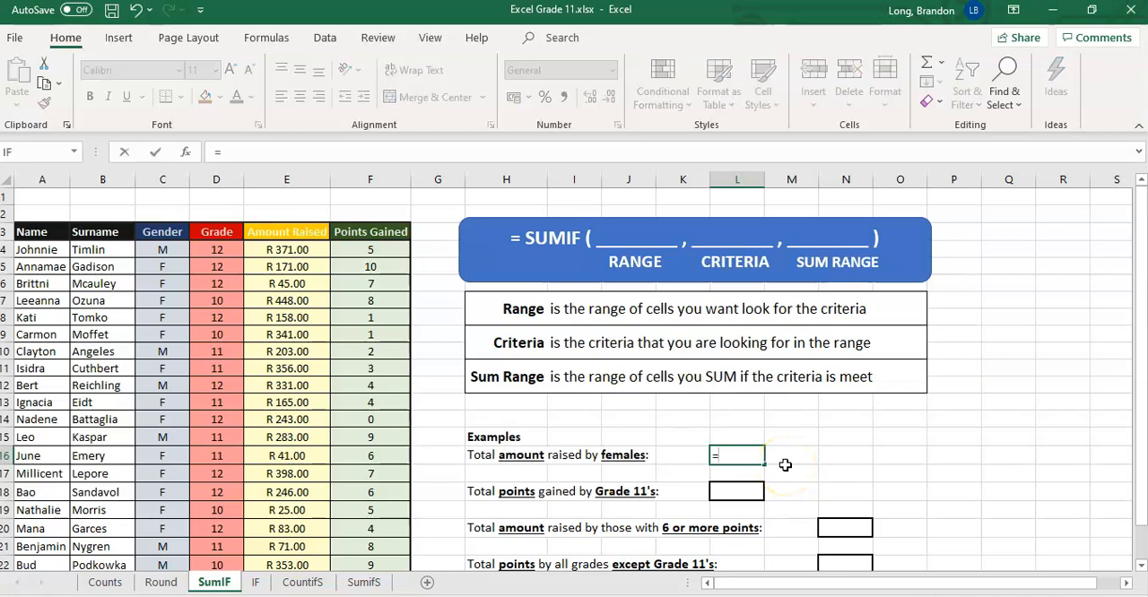
pyautogui.write('SUMIF')
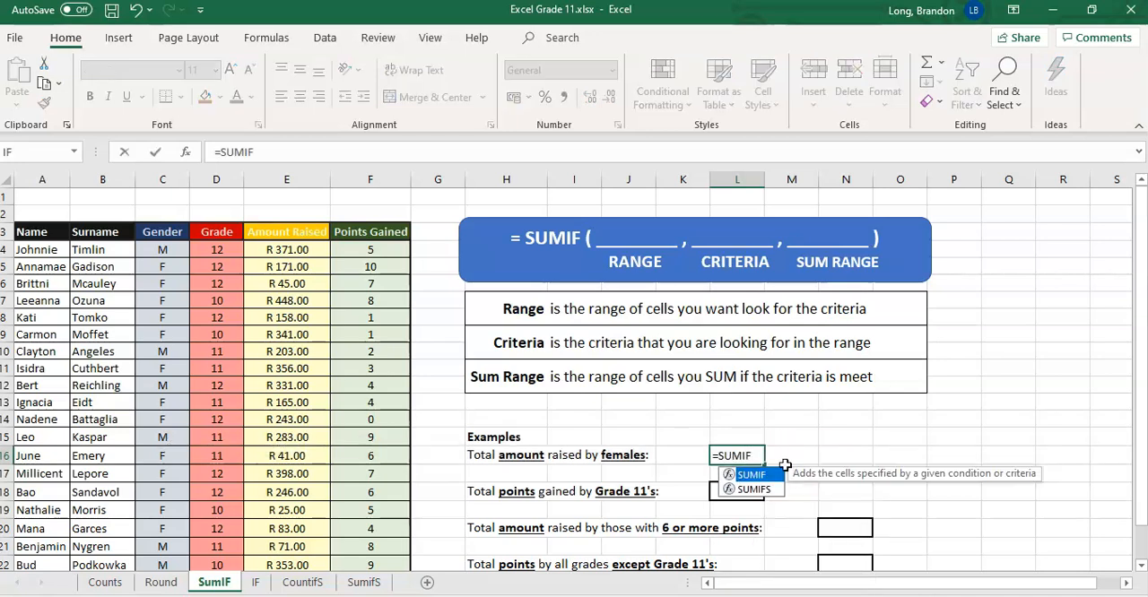
pyautogui.write('(')
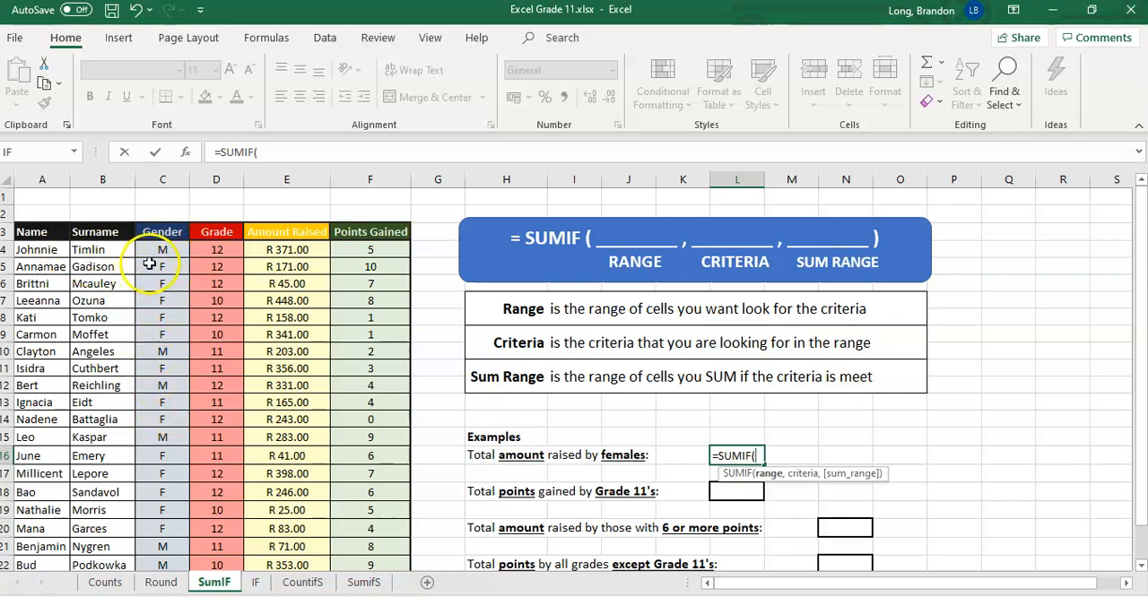
pyautogui.moveTo(157, 250); pyautogui.dragTo(173, 531)
pyautogui.scroll(1, 170, 349)
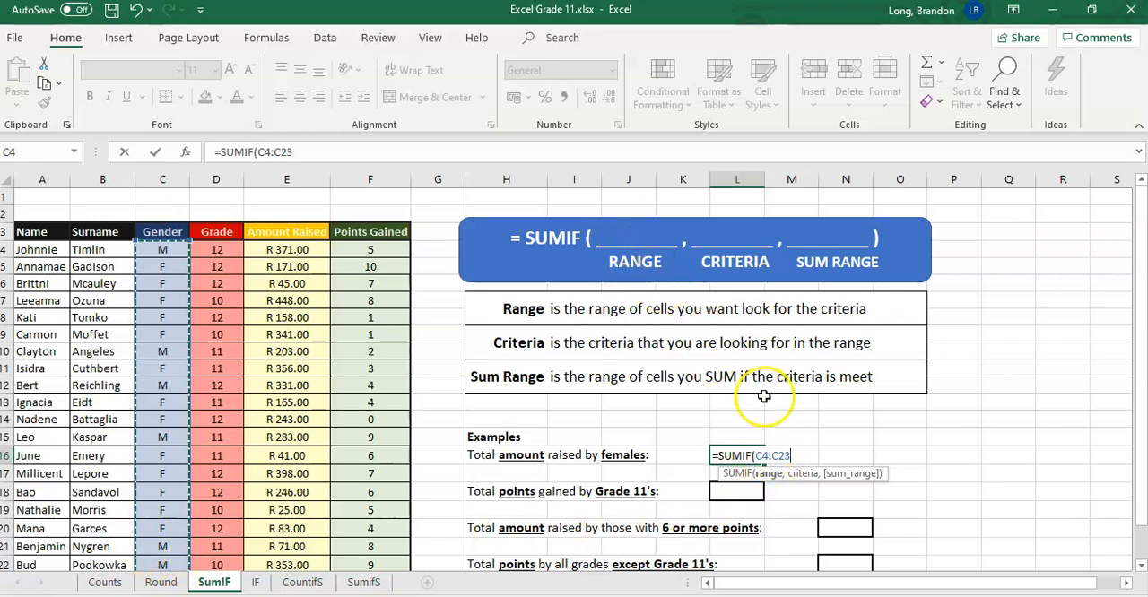
pyautogui.write(',')
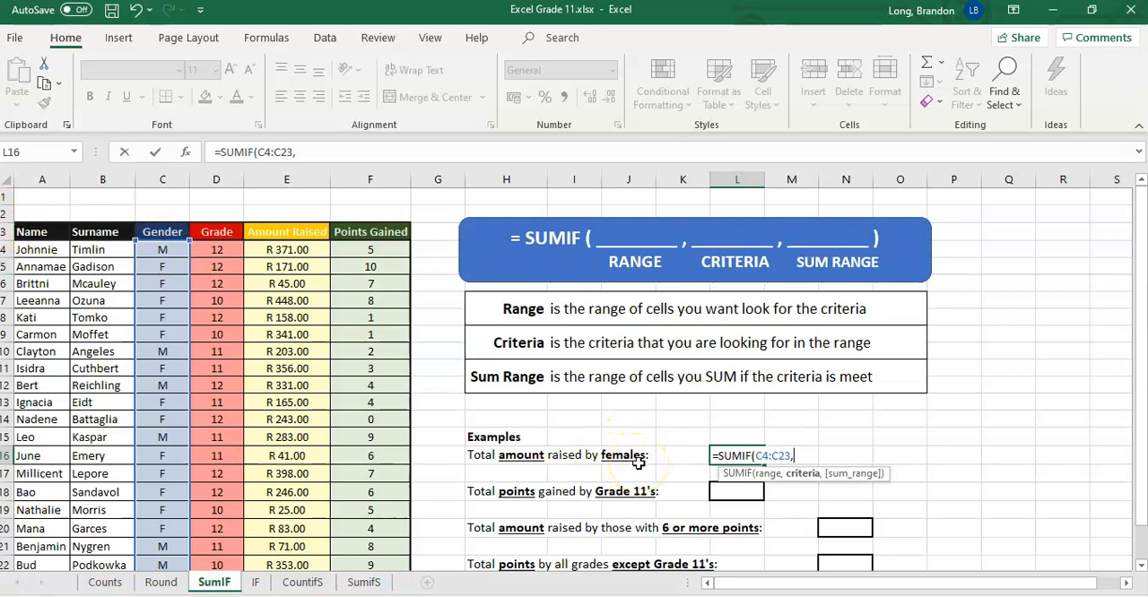
pyautogui.write('F')
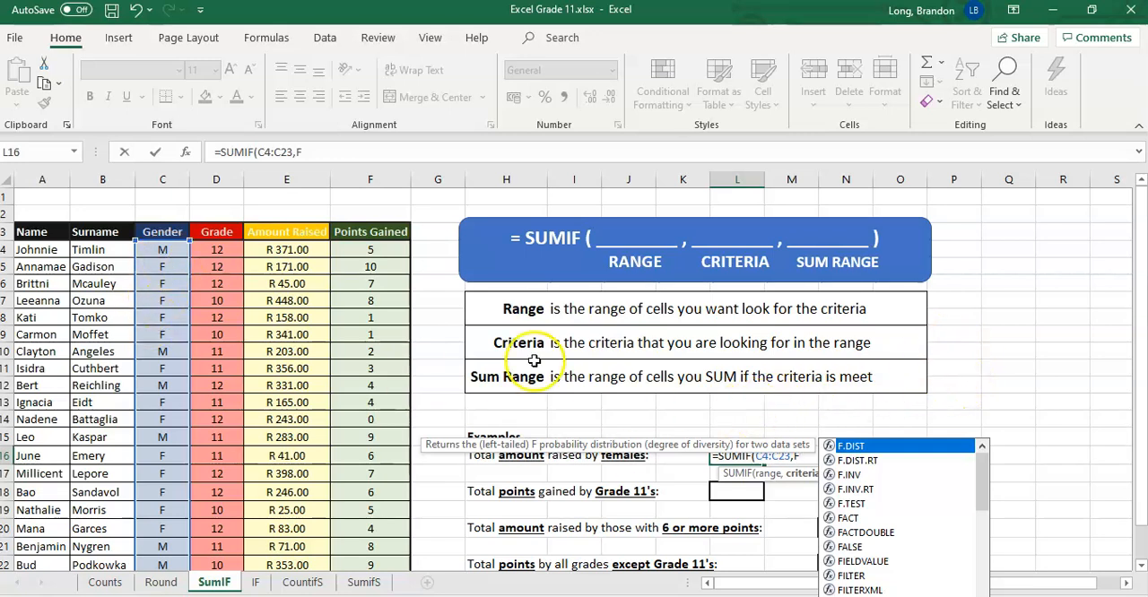
pyautogui.click(802, 458)
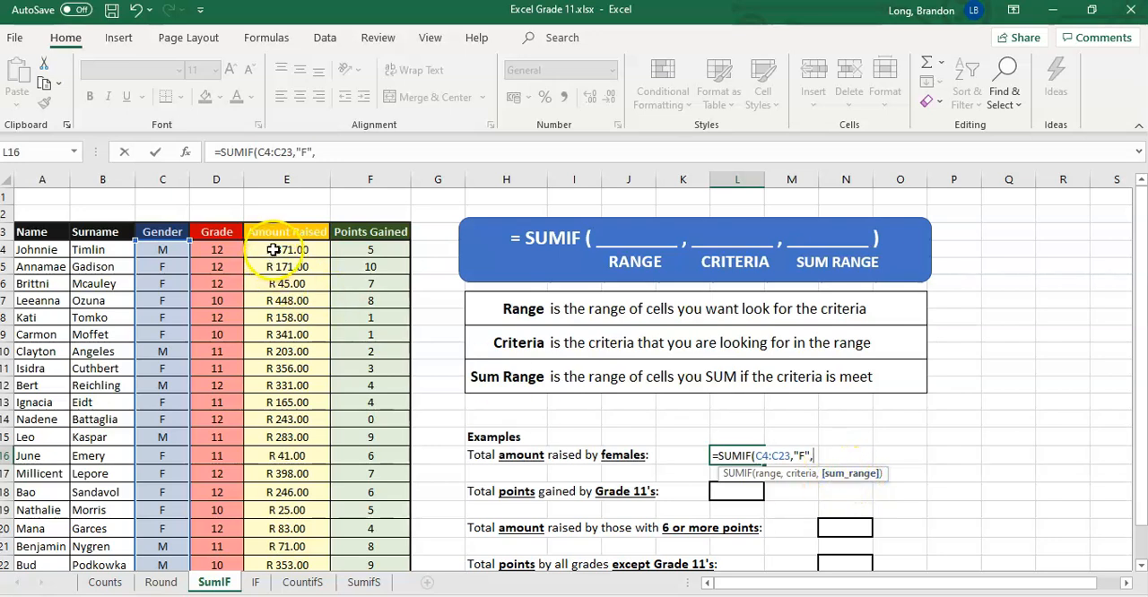
# Complete the L16 formula with the Amount Raised cells E4:E23 as sum range and apply the Accounting number format in rand.
pyautogui.moveTo(277, 438); pyautogui.dragTo(296, 526)
pyautogui.scroll(1, 323, 380)
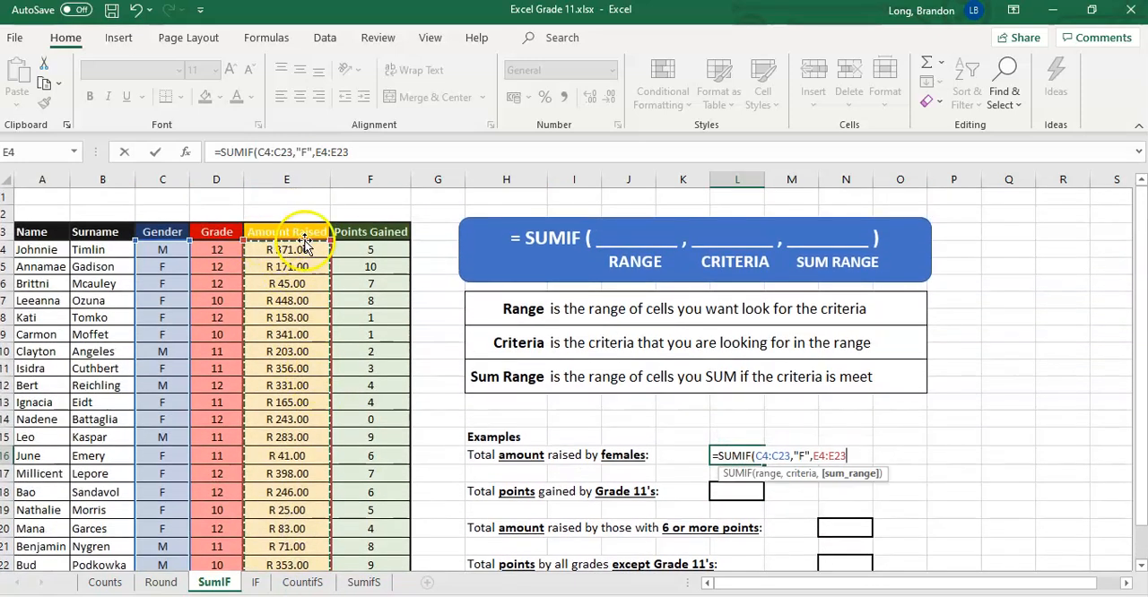
pyautogui.scroll(-3, 310, 502)
pyautogui.scroll(2, 323, 469)
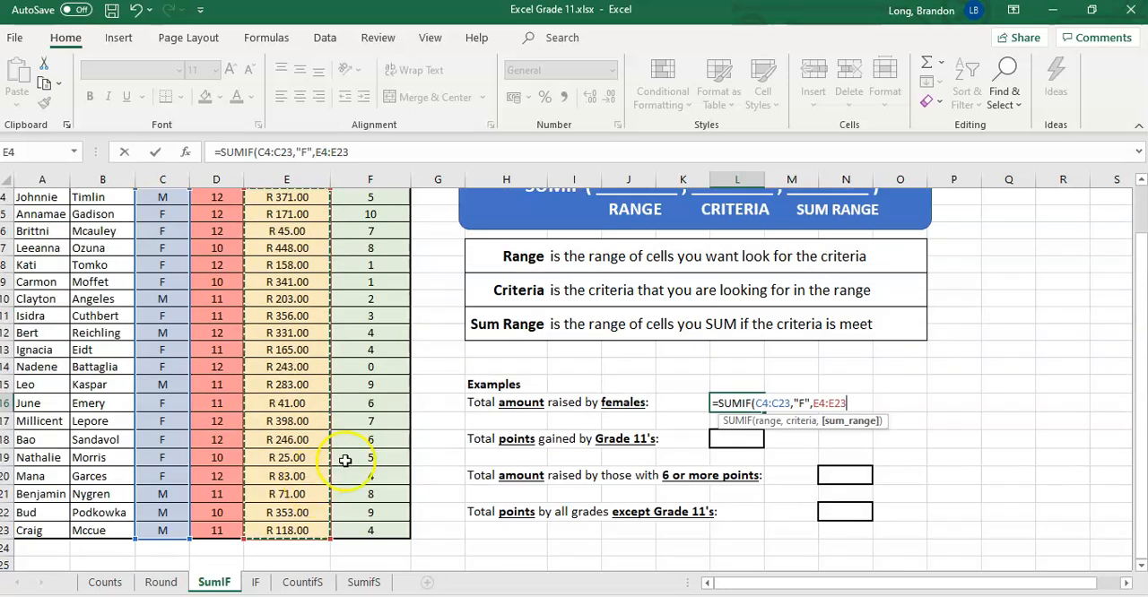
pyautogui.scroll(1, 439, 301)
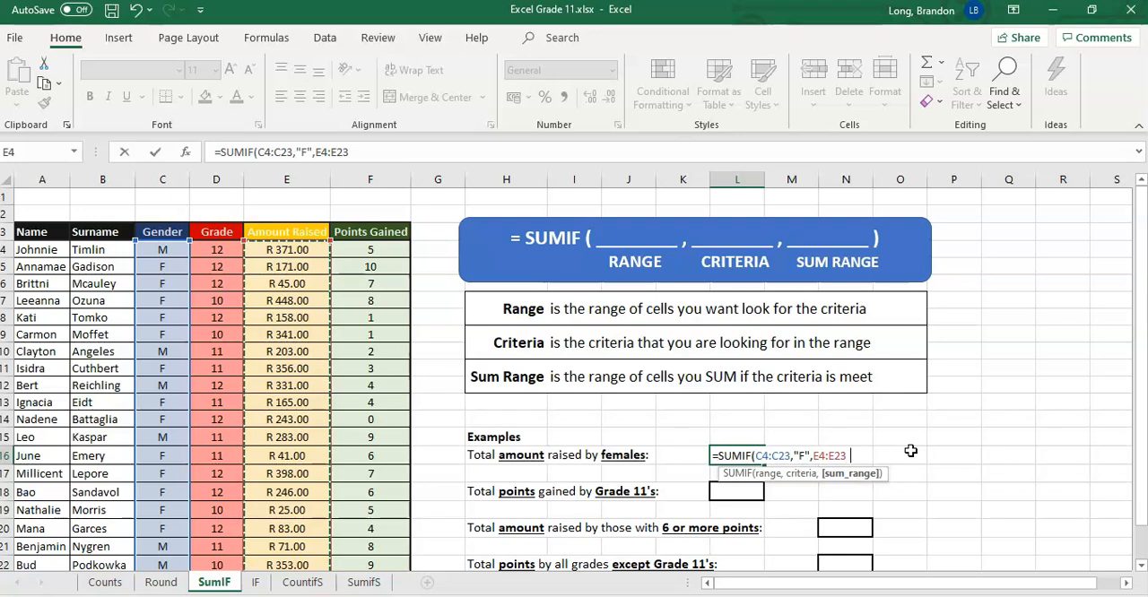
pyautogui.write(')')
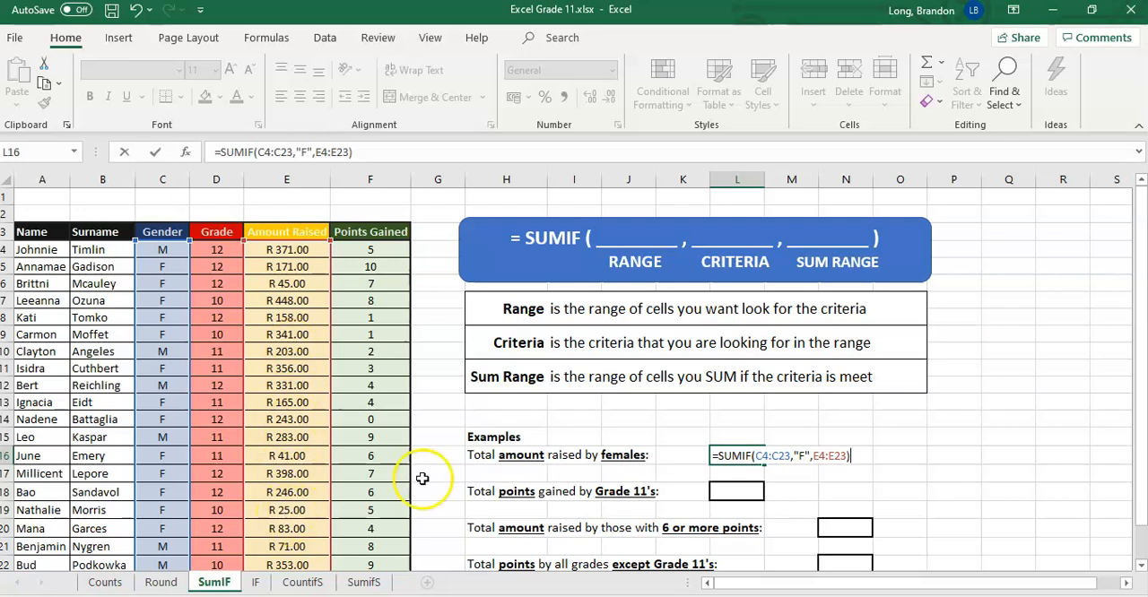
pyautogui.press('Return')
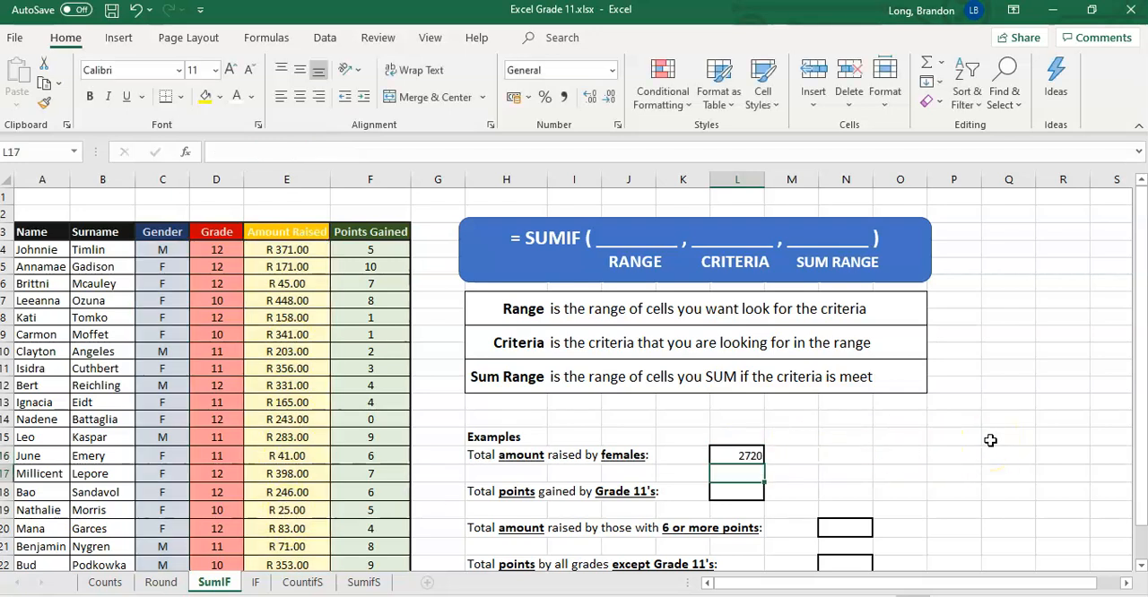
pyautogui.click(740, 454)
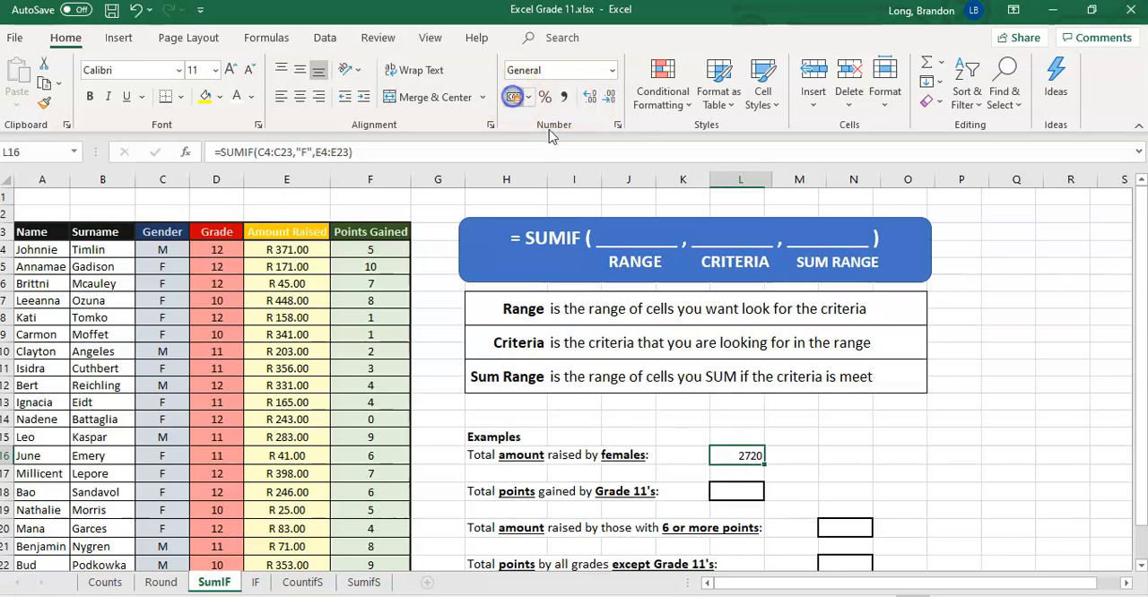
pyautogui.click(514, 97)
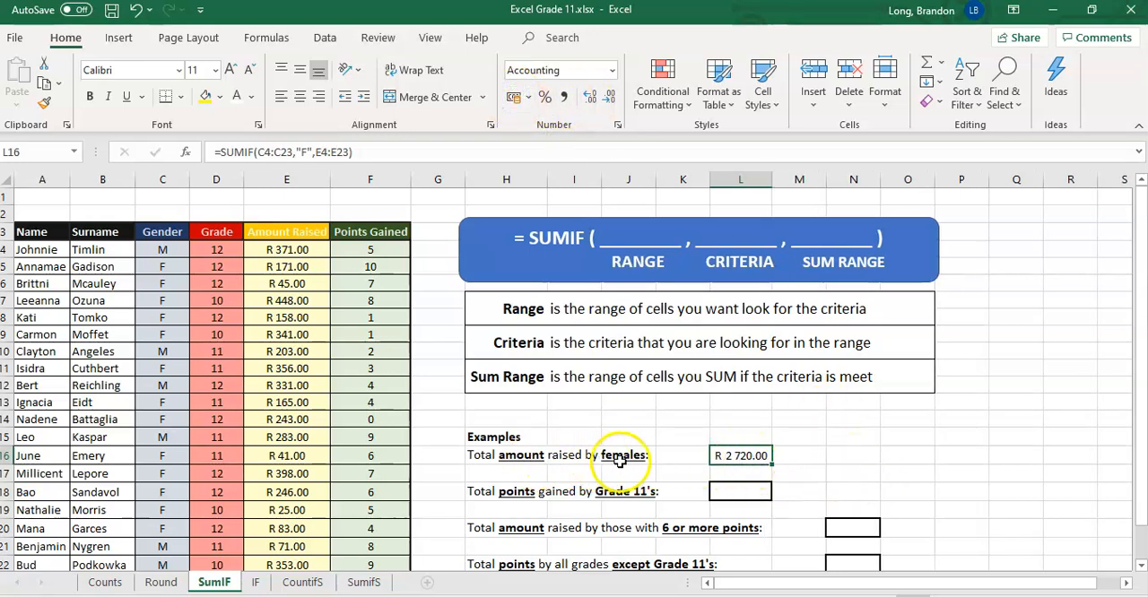
# Start a SUMIF formula in L18 with the Grade cells D4:D23 as range and "11" as criterion.
pyautogui.click(751, 491)
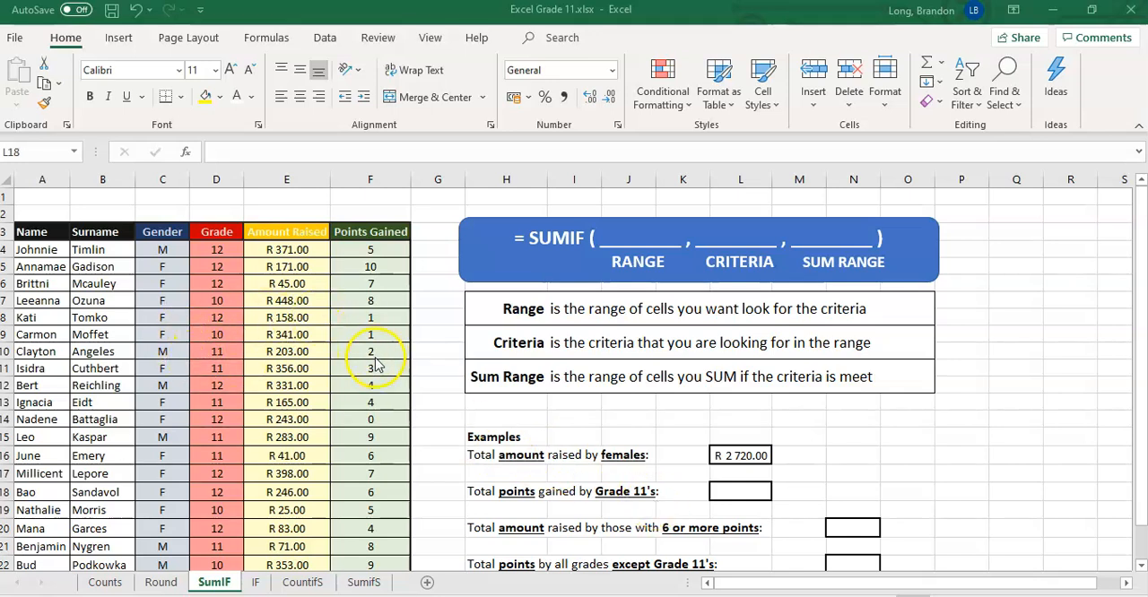
pyautogui.click(758, 491)
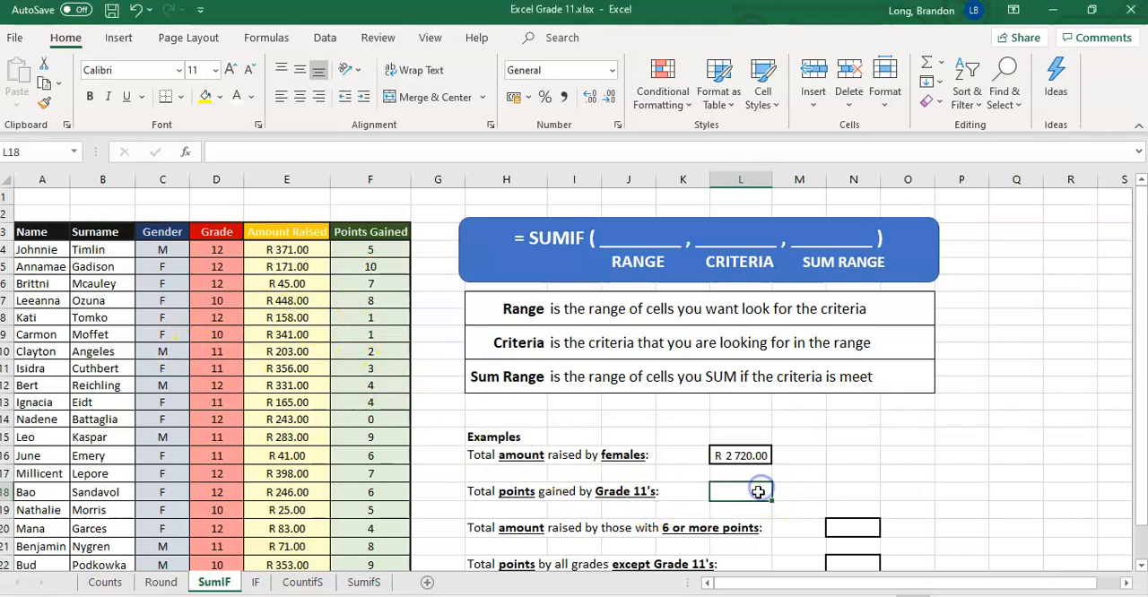
pyautogui.write('=SUMIF(')
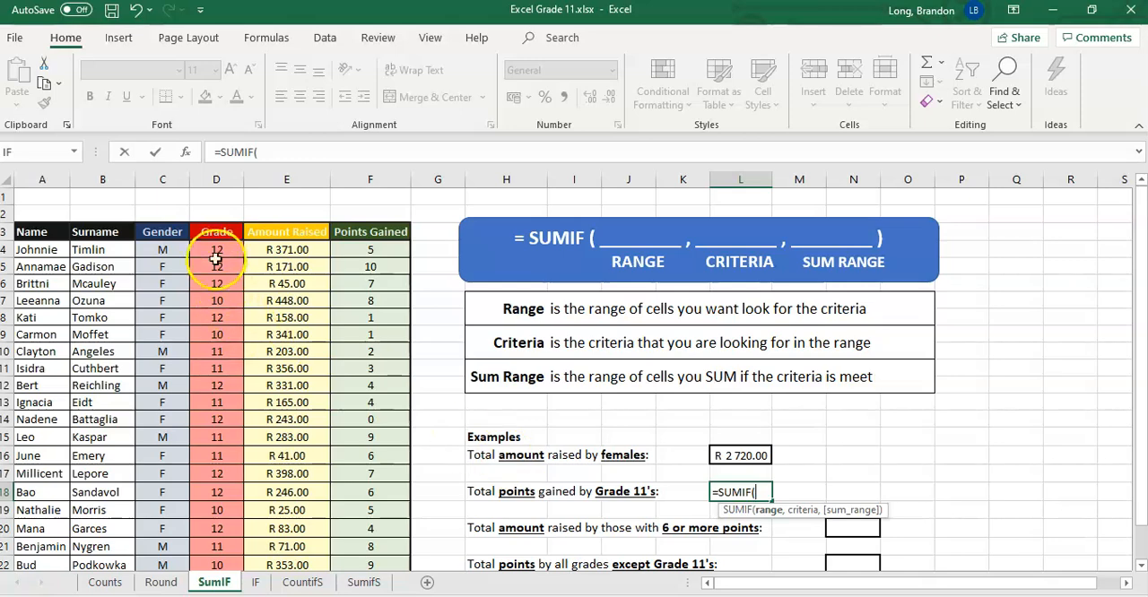
pyautogui.moveTo(219, 250); pyautogui.dragTo(226, 526)
pyautogui.scroll(1, 224, 430)
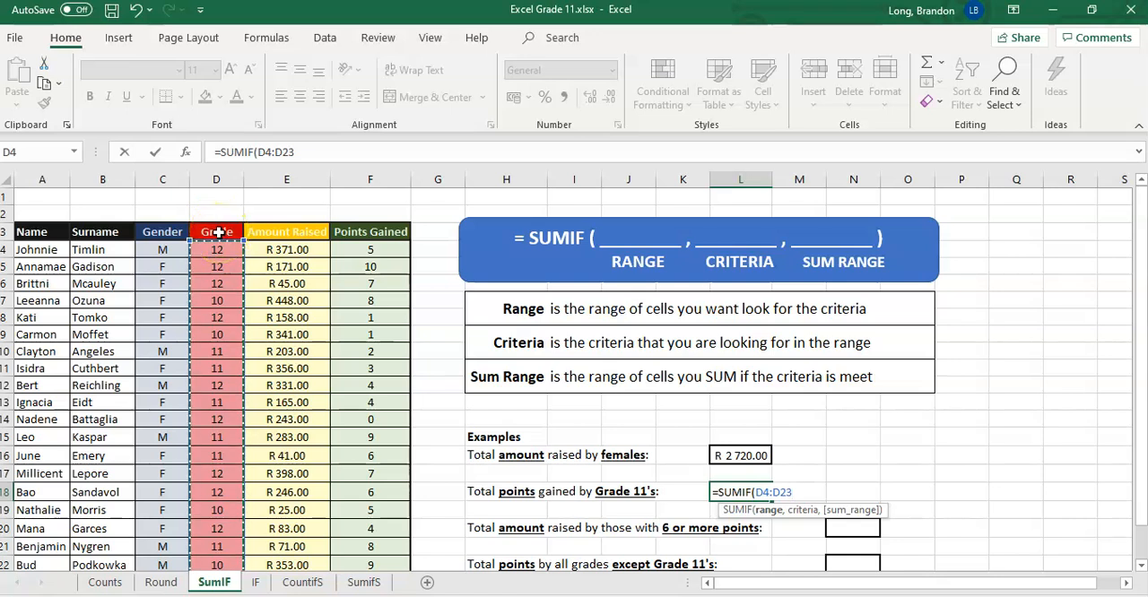
pyautogui.write(',')
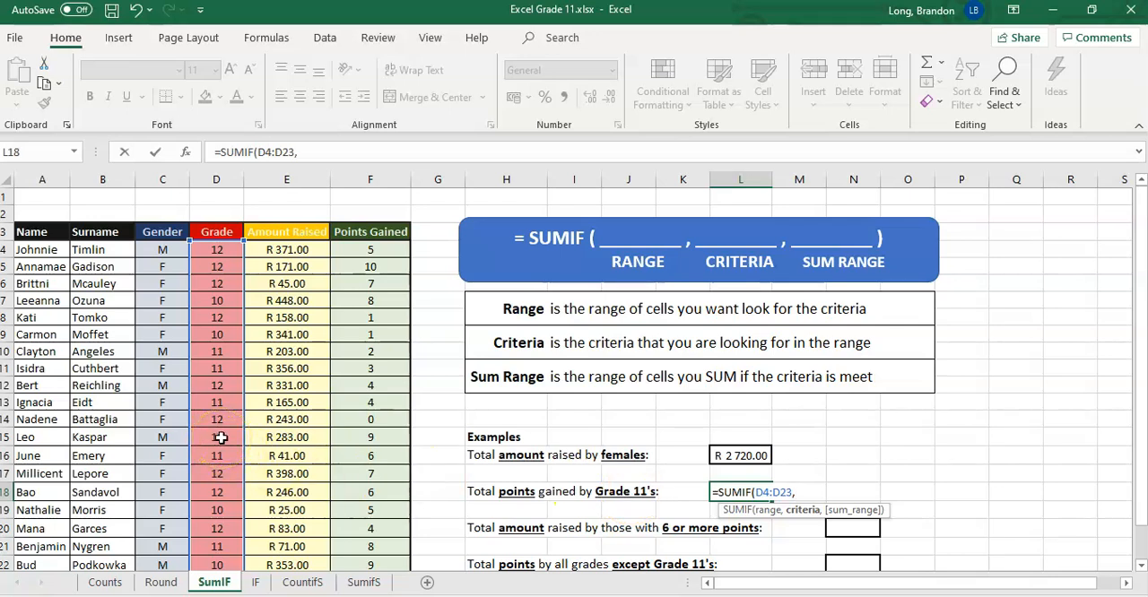
pyautogui.write('"11",')
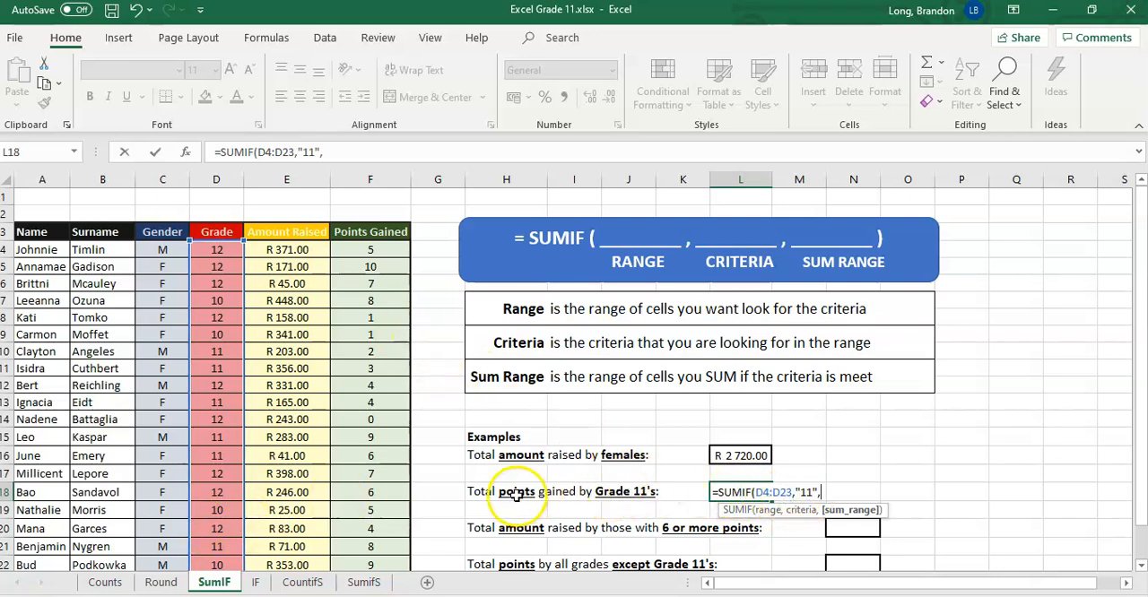
# Complete the L18 formula with the Points Gained cells F4:F23 as sum range.
pyautogui.click(359, 255)
pyautogui.moveTo(359, 255); pyautogui.dragTo(371, 531)
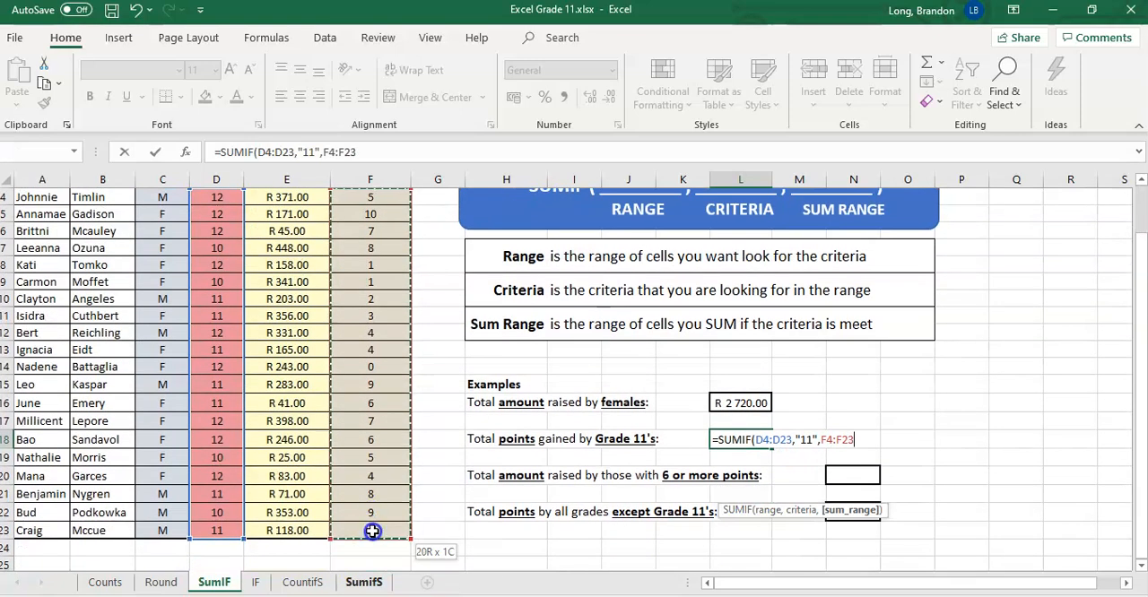
pyautogui.scroll(1, 377, 431)
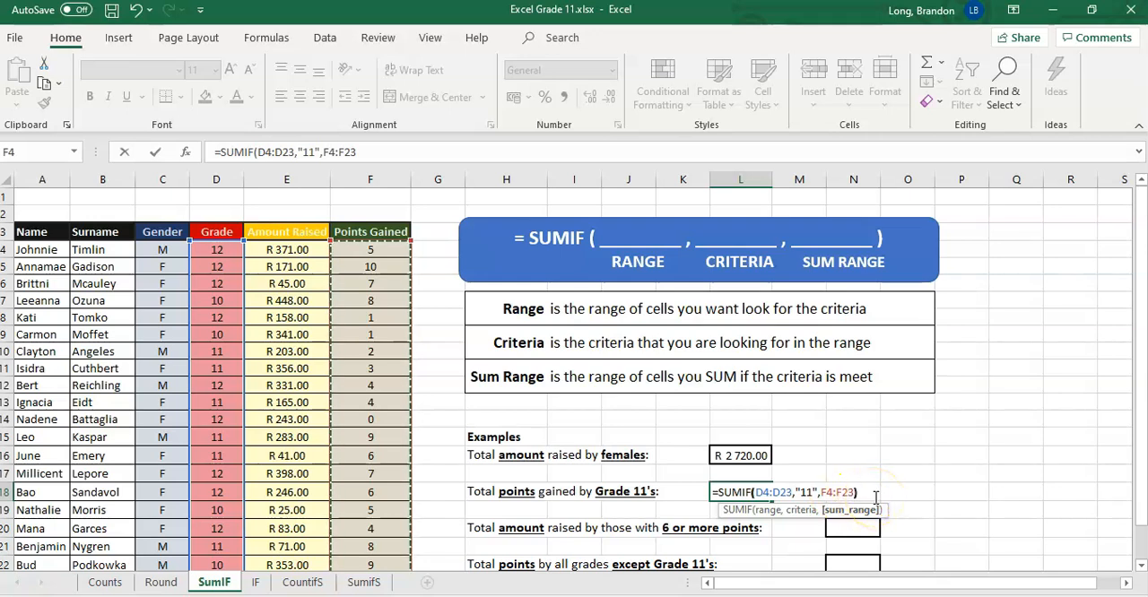
pyautogui.press('Return')
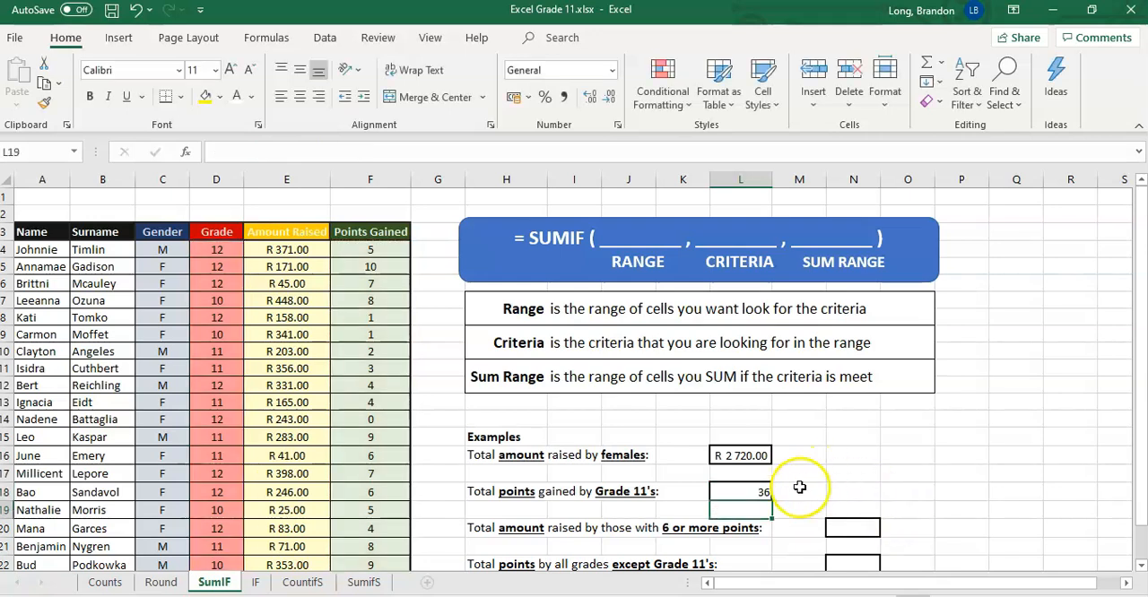
pyautogui.click(748, 495)
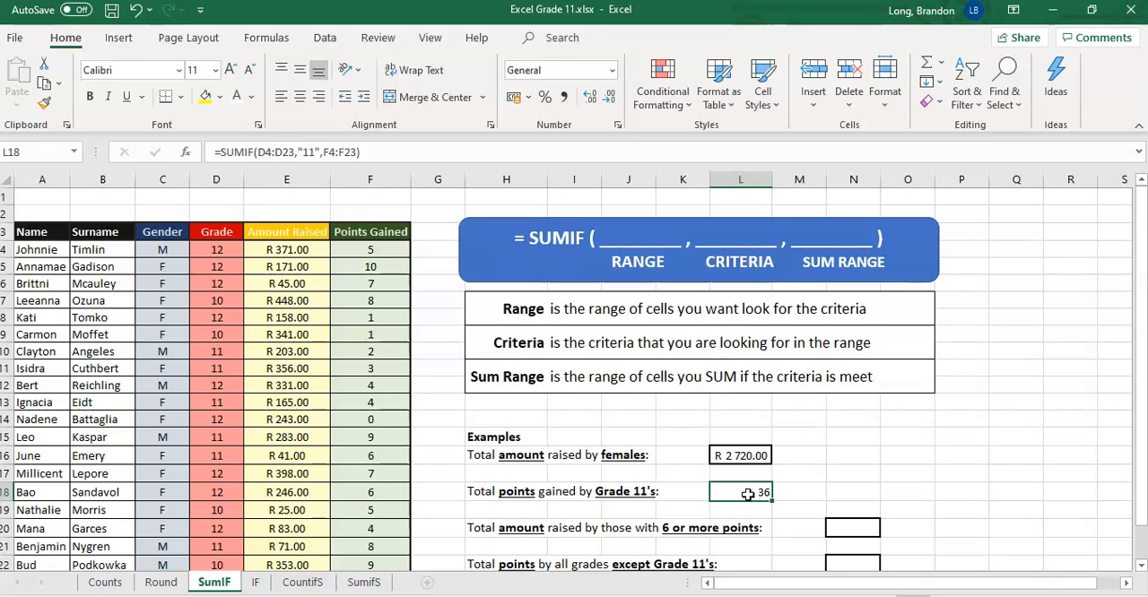
# Examine the Points Gained column and the matching Amount Raised values for entries with 6 or more points.
pyautogui.click(853, 529)
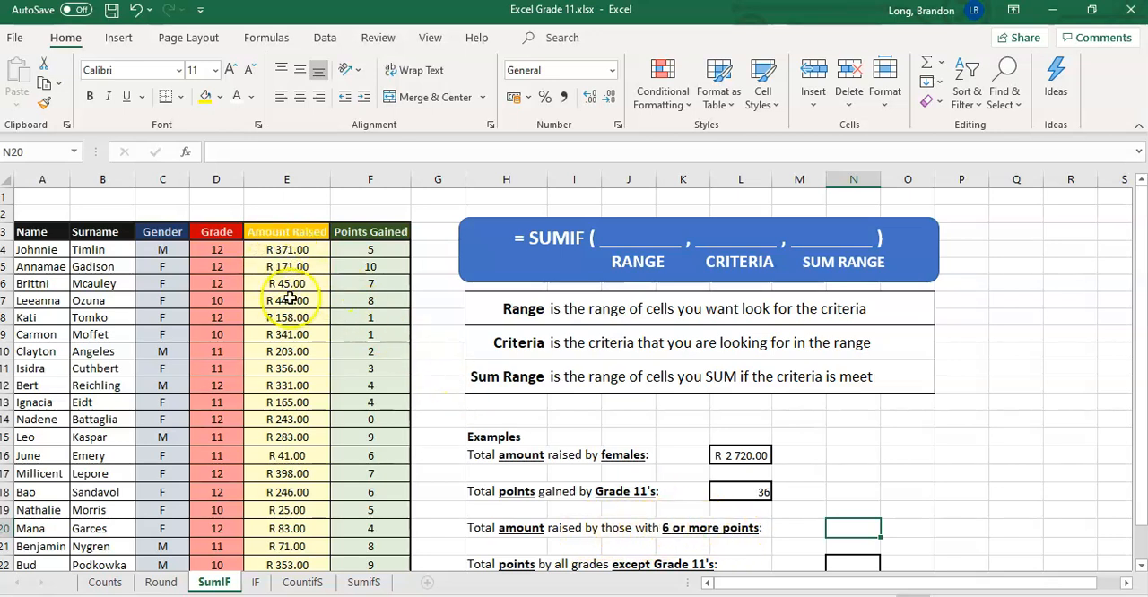
pyautogui.click(373, 249)
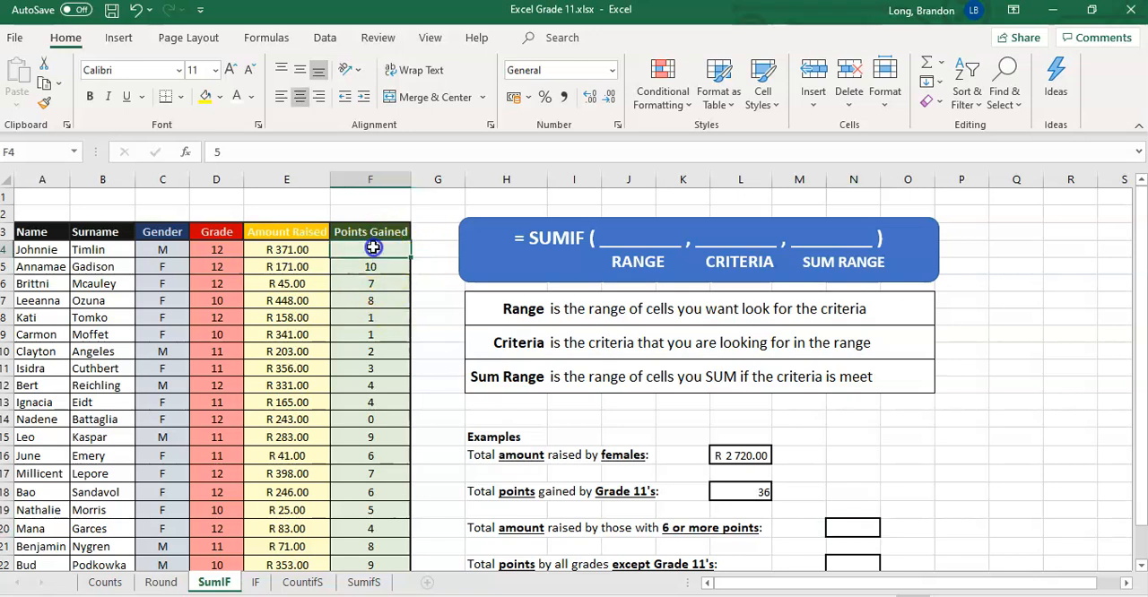
pyautogui.click(291, 266)
pyautogui.click(289, 284)
pyautogui.click(368, 300)
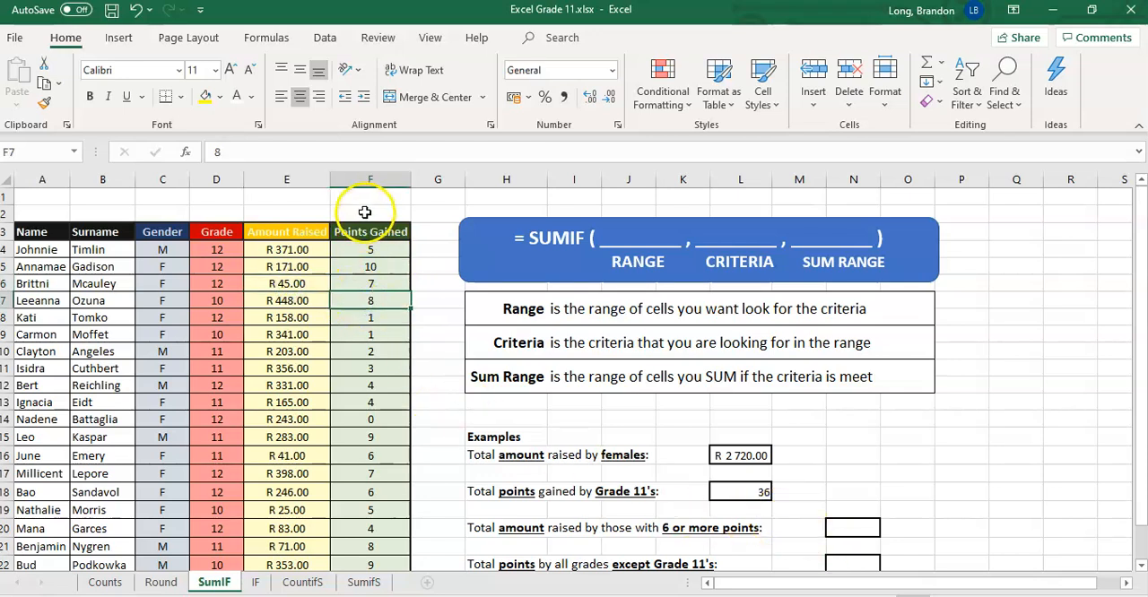
pyautogui.moveTo(379, 248); pyautogui.dragTo(385, 352)
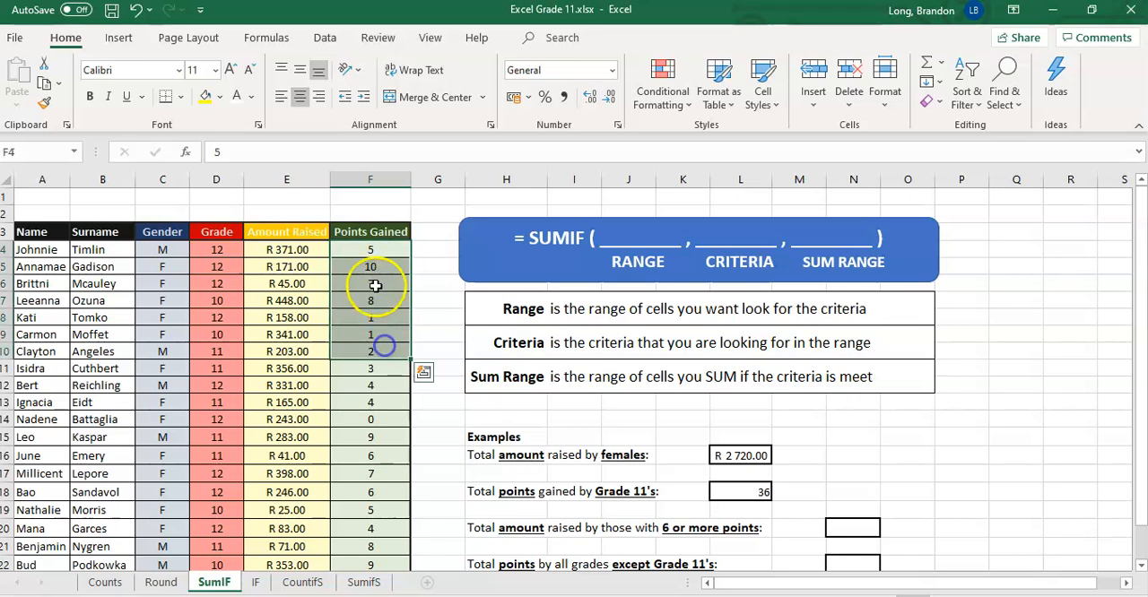
pyautogui.click(285, 254)
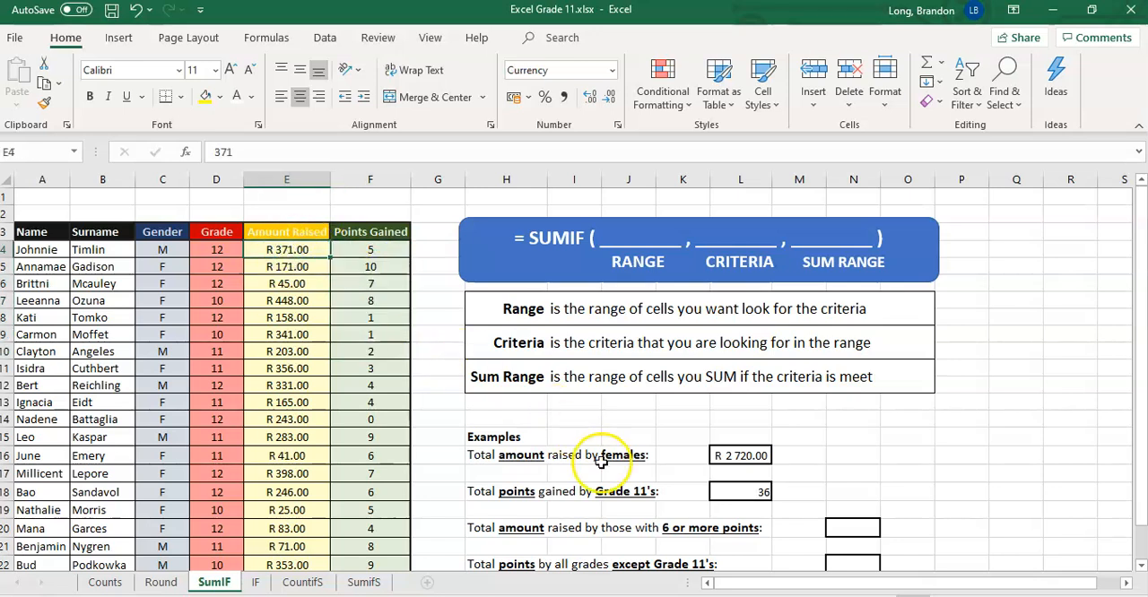
# Start a SUMIF formula in N20 with the Points Gained cells F4:F23 as range and ">=6" as criterion.
pyautogui.click(841, 531)
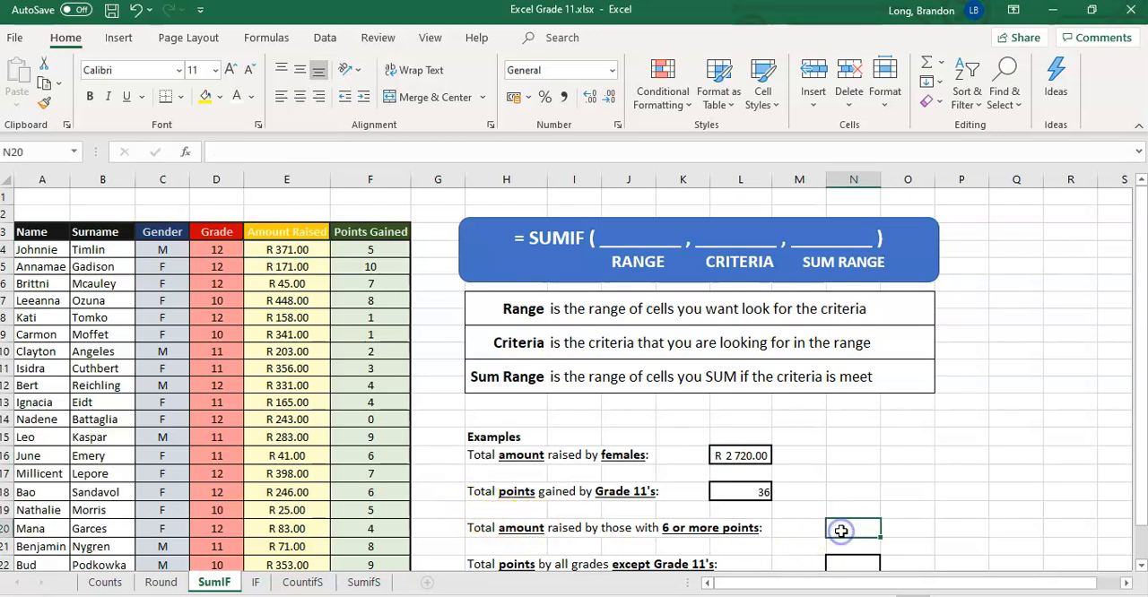
pyautogui.write('=su')
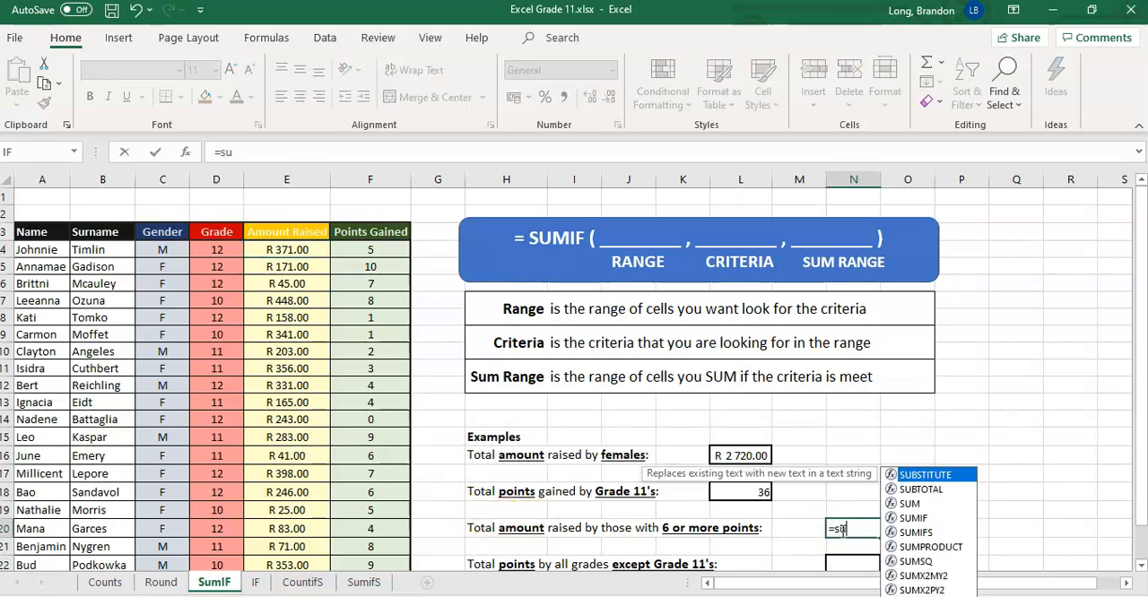
pyautogui.write('mif(')
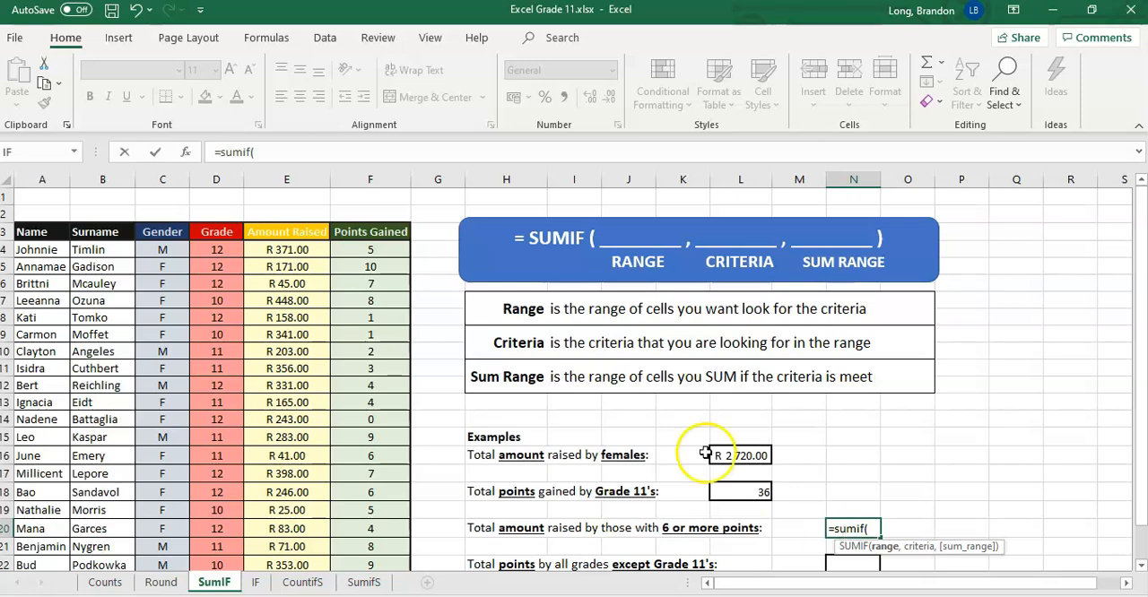
pyautogui.moveTo(368, 252); pyautogui.dragTo(379, 526)
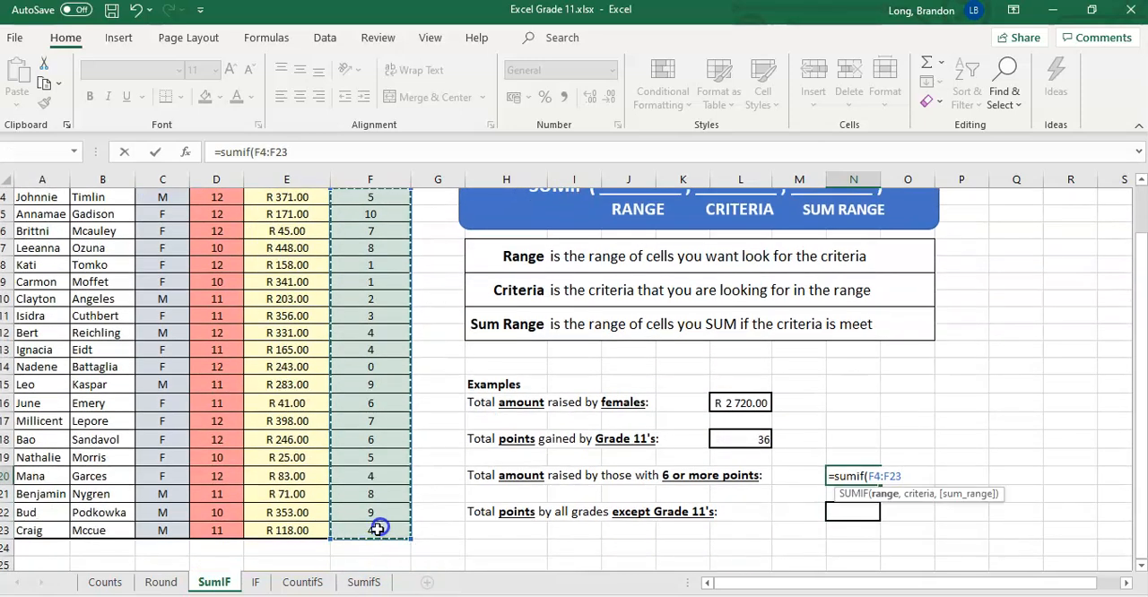
pyautogui.scroll(1, 389, 389)
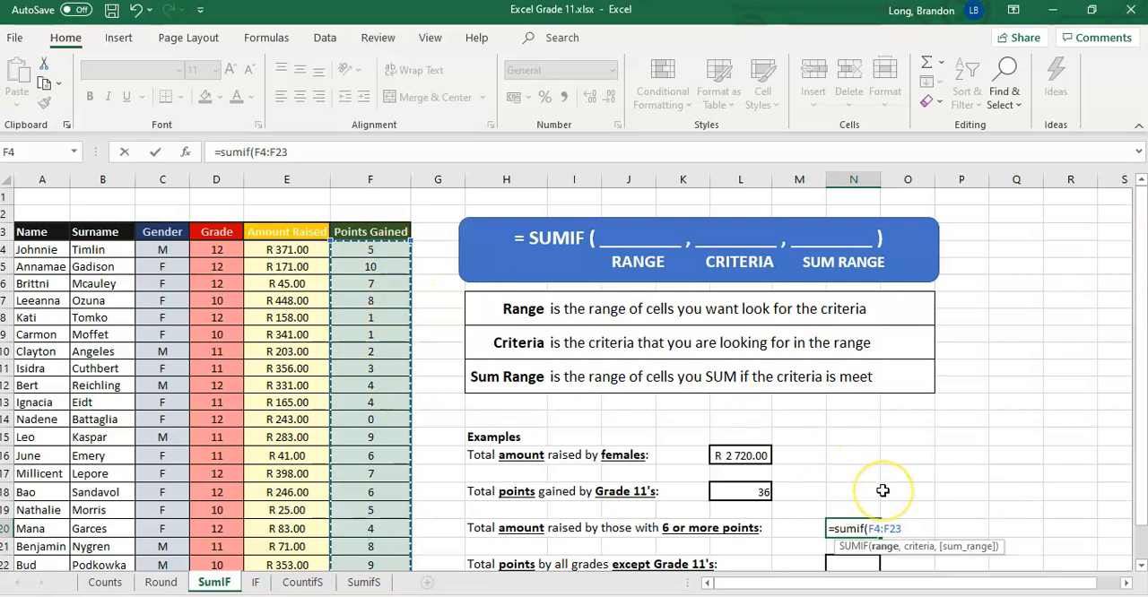
pyautogui.write(',">=6')
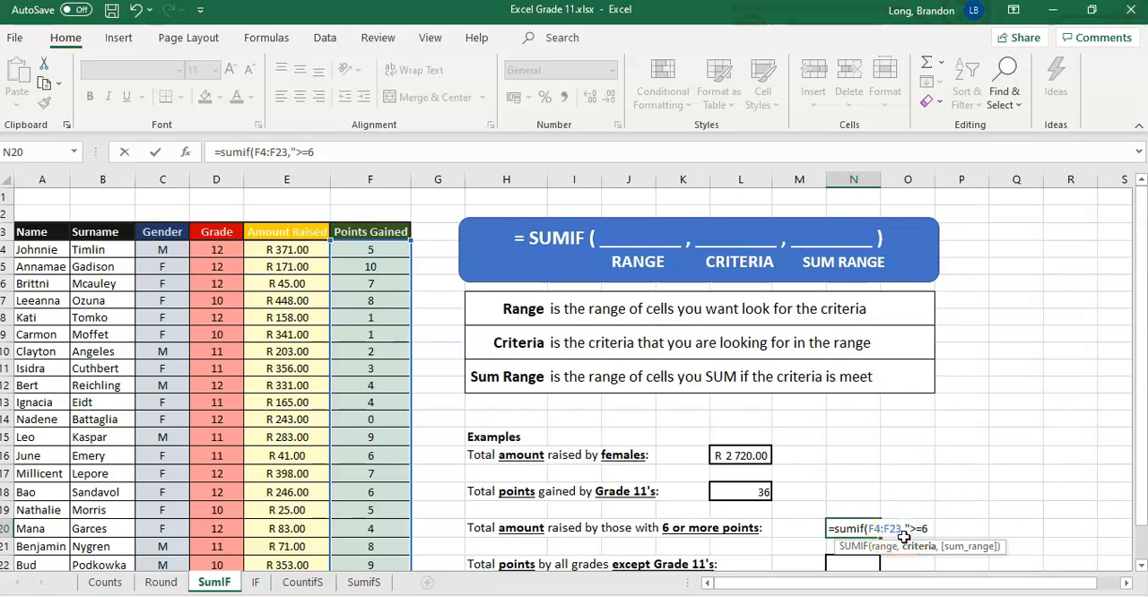
pyautogui.click(935, 522)
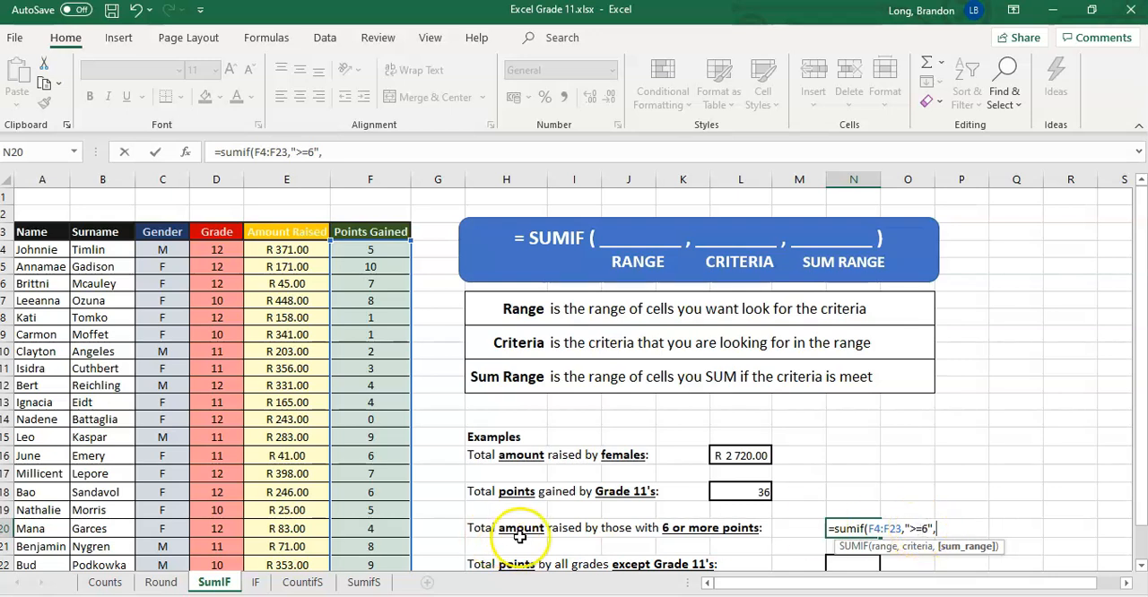
# Complete the N20 formula with the Amount Raised cells E4:E23 as sum range and apply the Accounting number format in rand.
pyautogui.moveTo(289, 250); pyautogui.dragTo(295, 541)
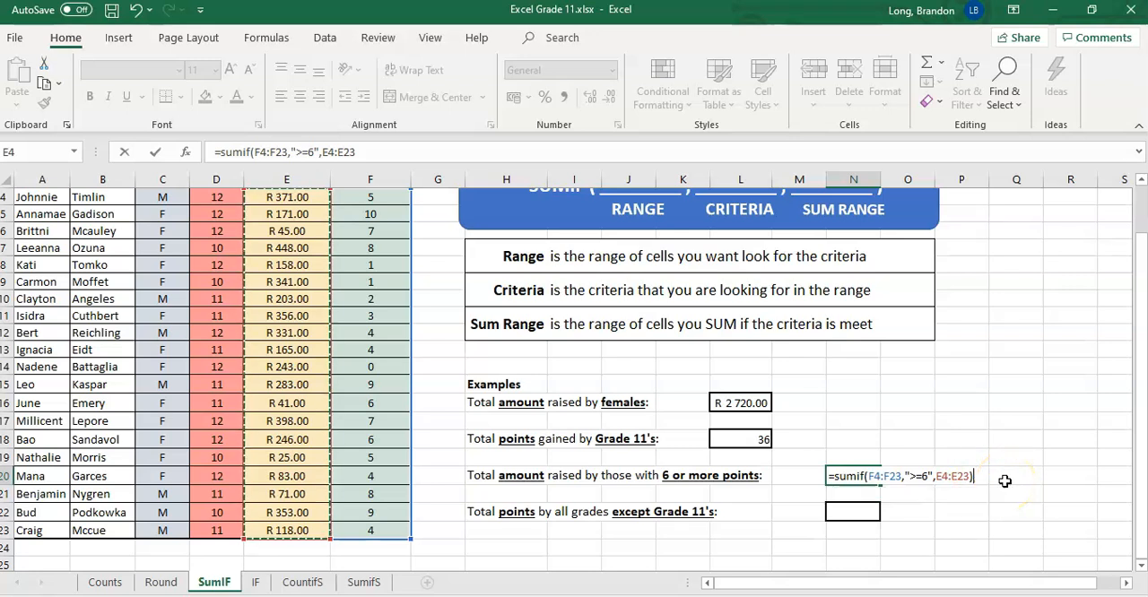
pyautogui.press('Return')
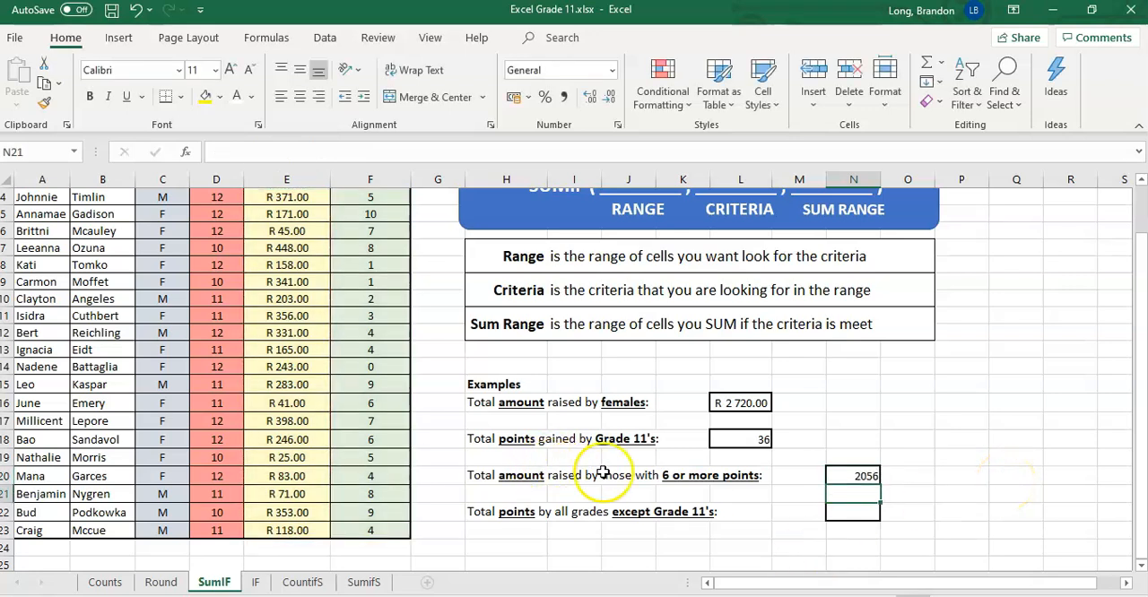
pyautogui.click(852, 475)
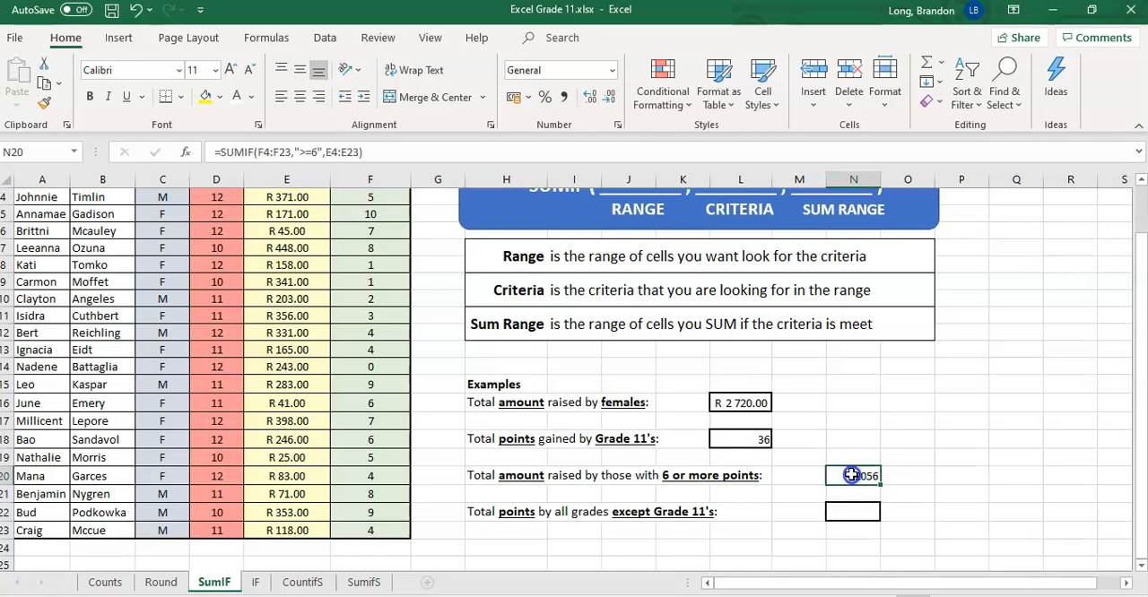
pyautogui.click(513, 96)
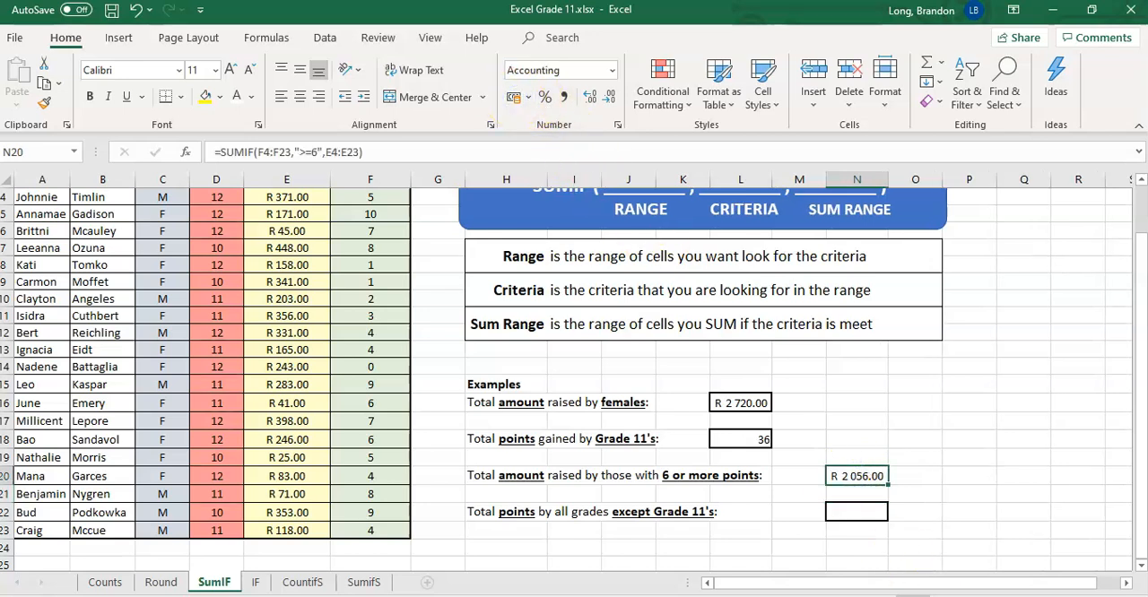
# Start a SUMIF formula in N22 with the Grade cells D4:D23 as range.
pyautogui.click(864, 518)
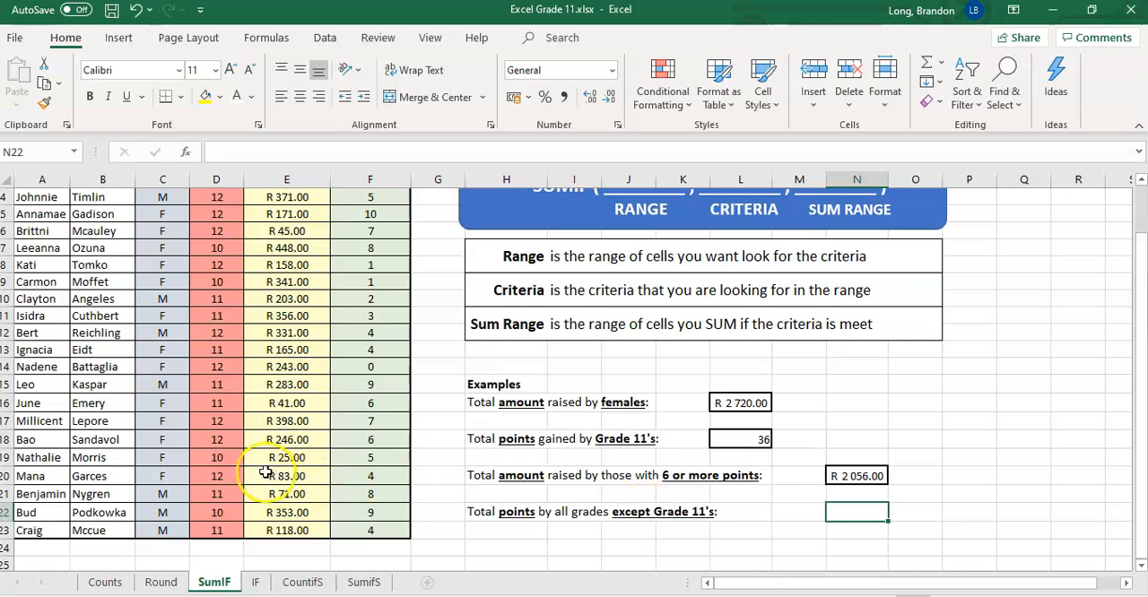
pyautogui.scroll(1, 269, 470)
pyautogui.scroll(-1, 235, 449)
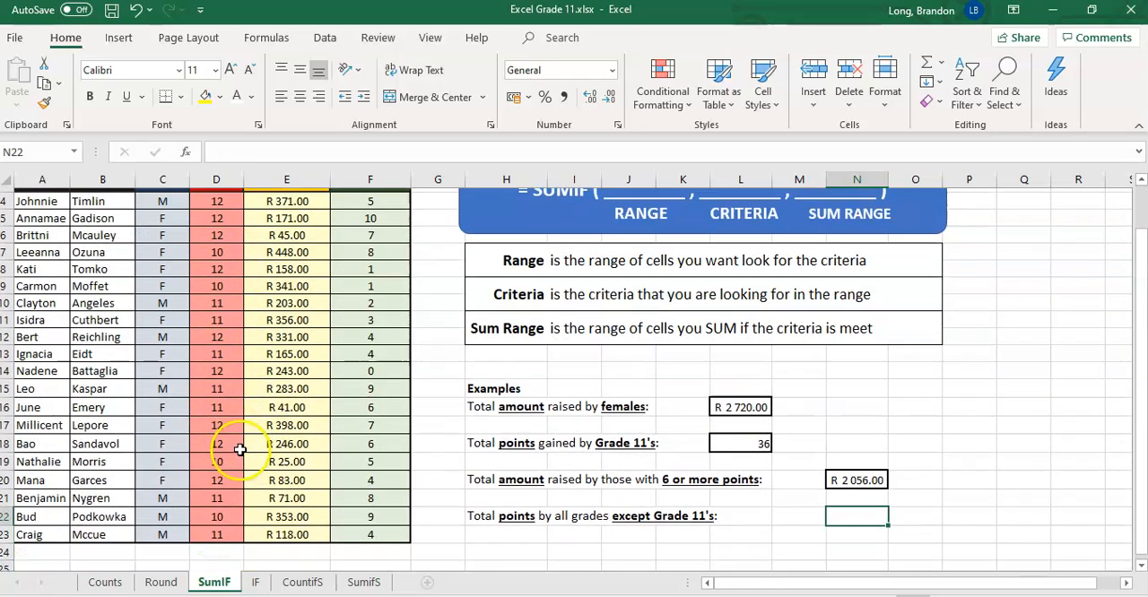
pyautogui.click(866, 516)
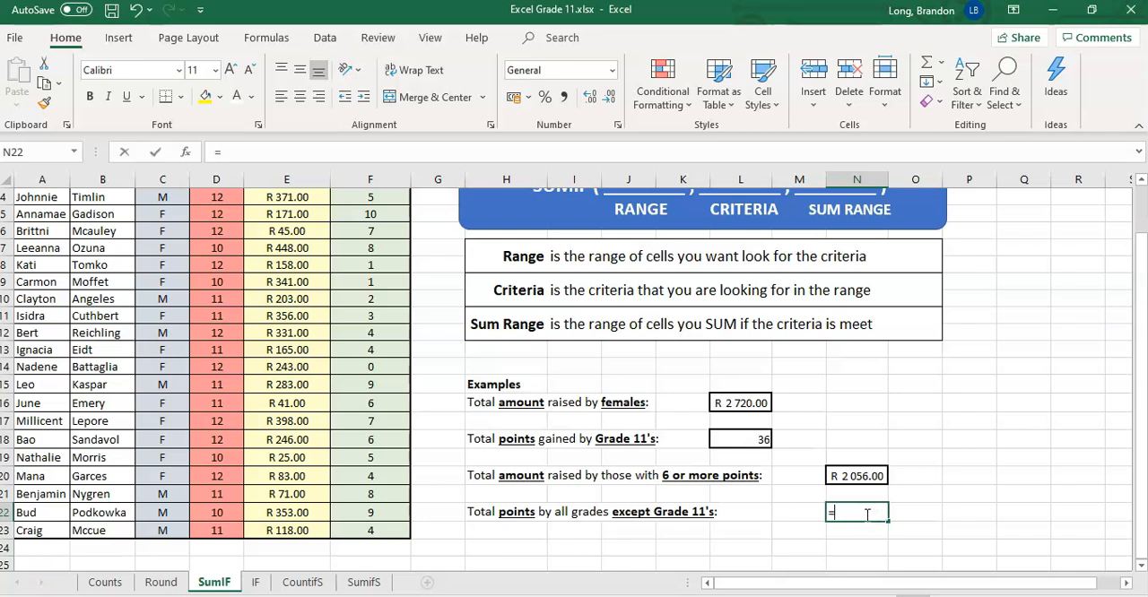
pyautogui.write('=SUMIF(')
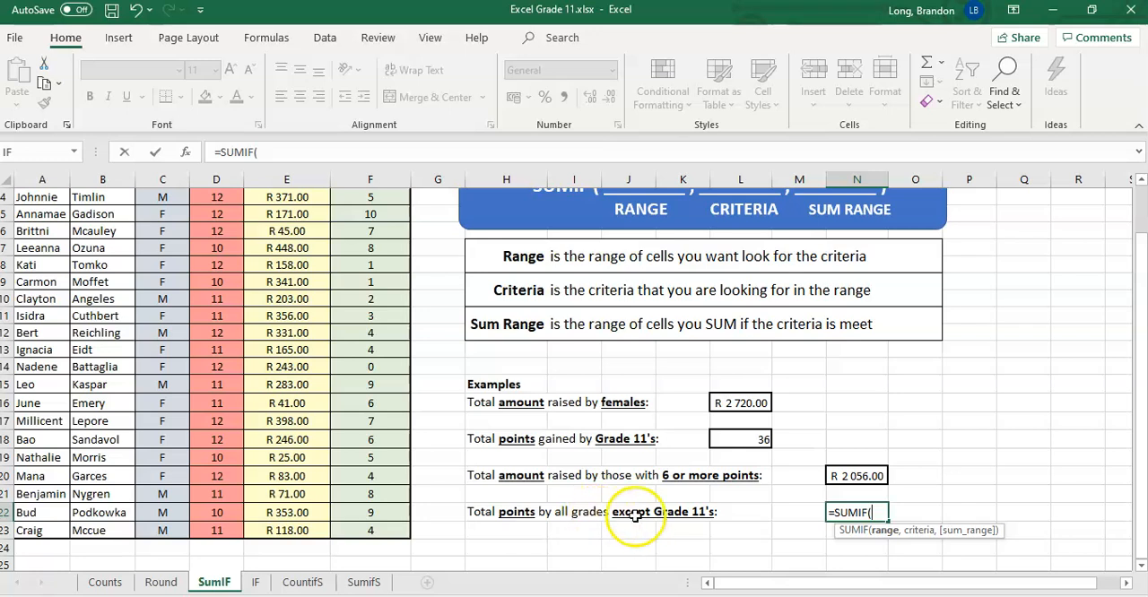
pyautogui.scroll(1, 239, 415)
pyautogui.moveTo(217, 250); pyautogui.dragTo(220, 534)
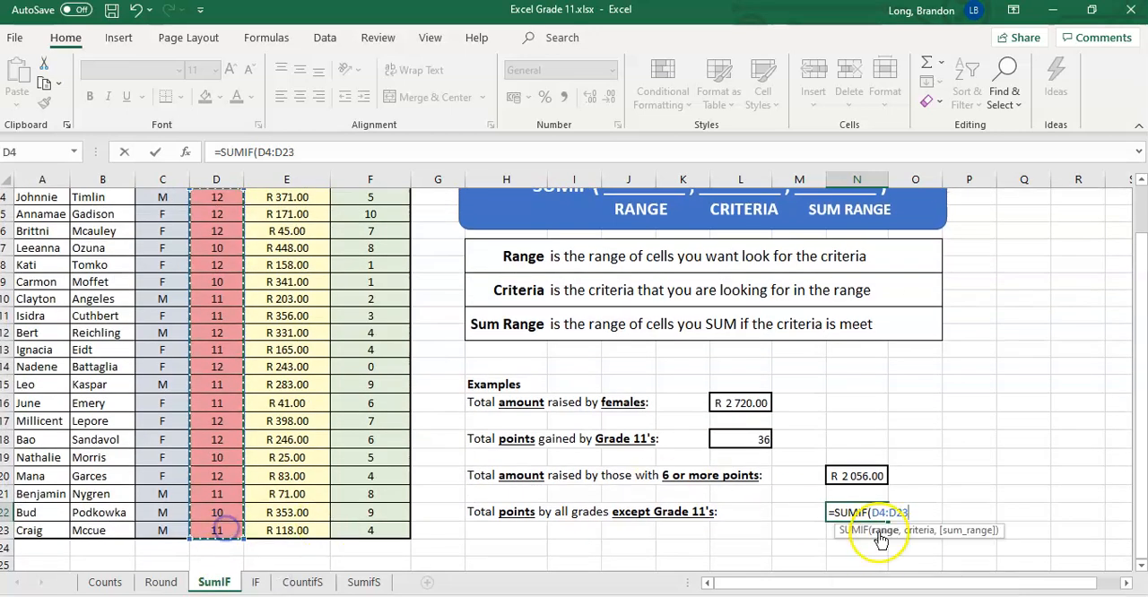
pyautogui.write(',')
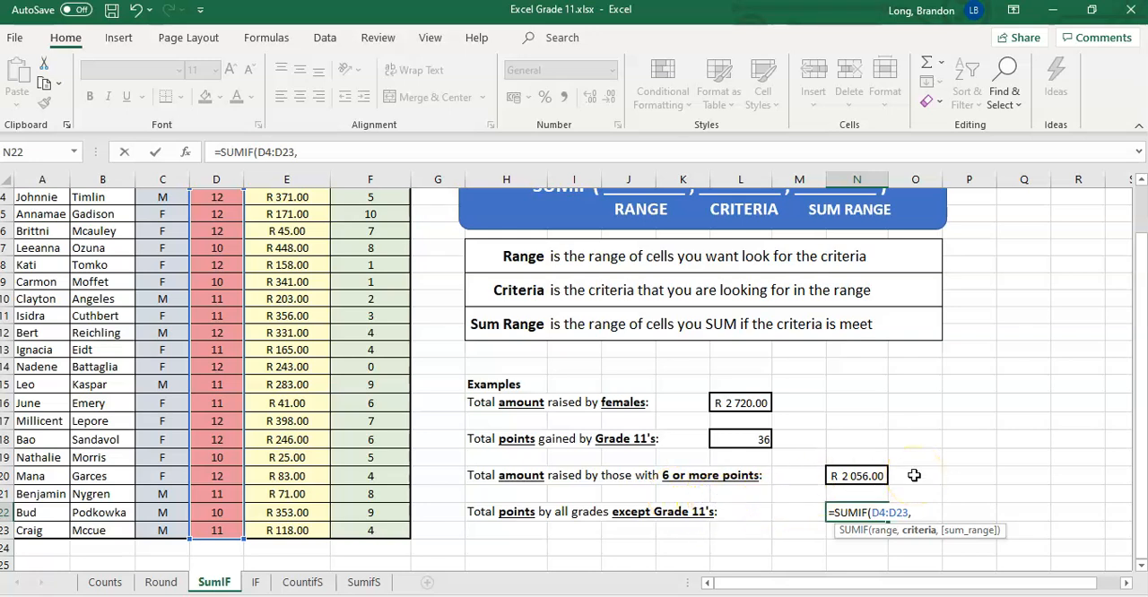
# Enter "<>11" as the criterion of the N22 formula to exclude Grade 11's.
pyautogui.write('<')
pyautogui.click(914, 511)
pyautogui.scroll(1, 308, 384)
pyautogui.scroll(1, 309, 384)
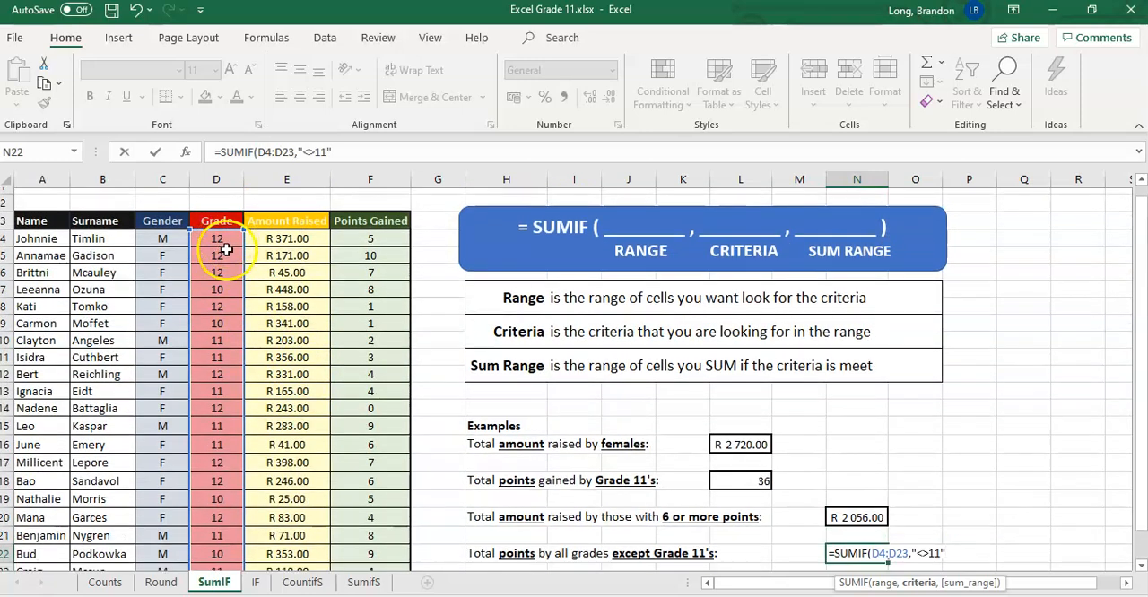
# Complete the N22 formula with the Points Gained cells F4:F23 as sum range.
pyautogui.scroll(-3, 220, 269)
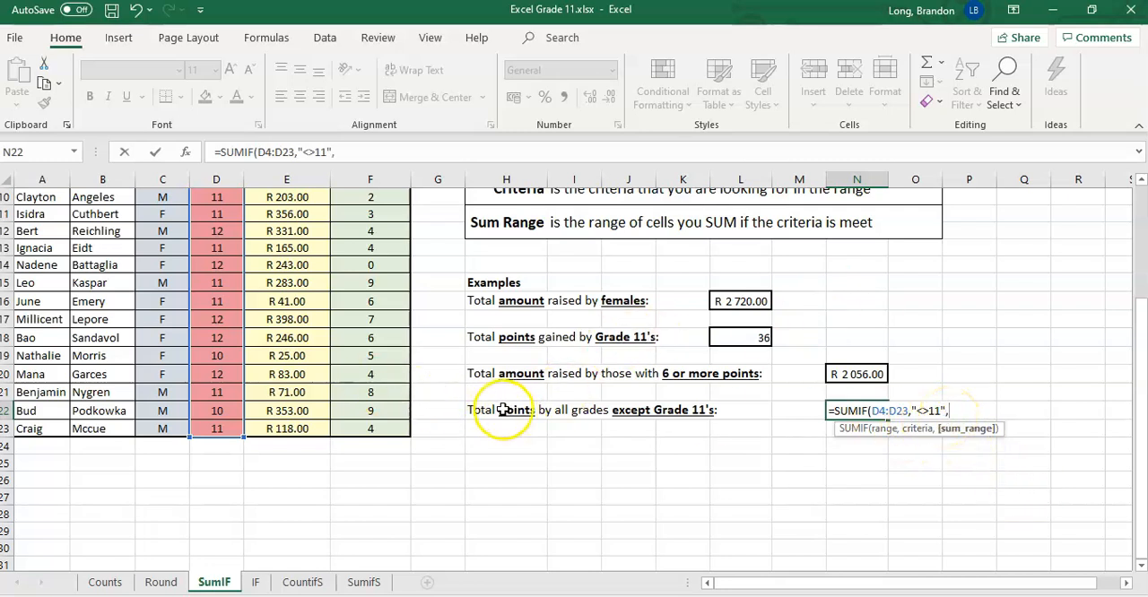
pyautogui.moveTo(358, 434); pyautogui.dragTo(374, 231)
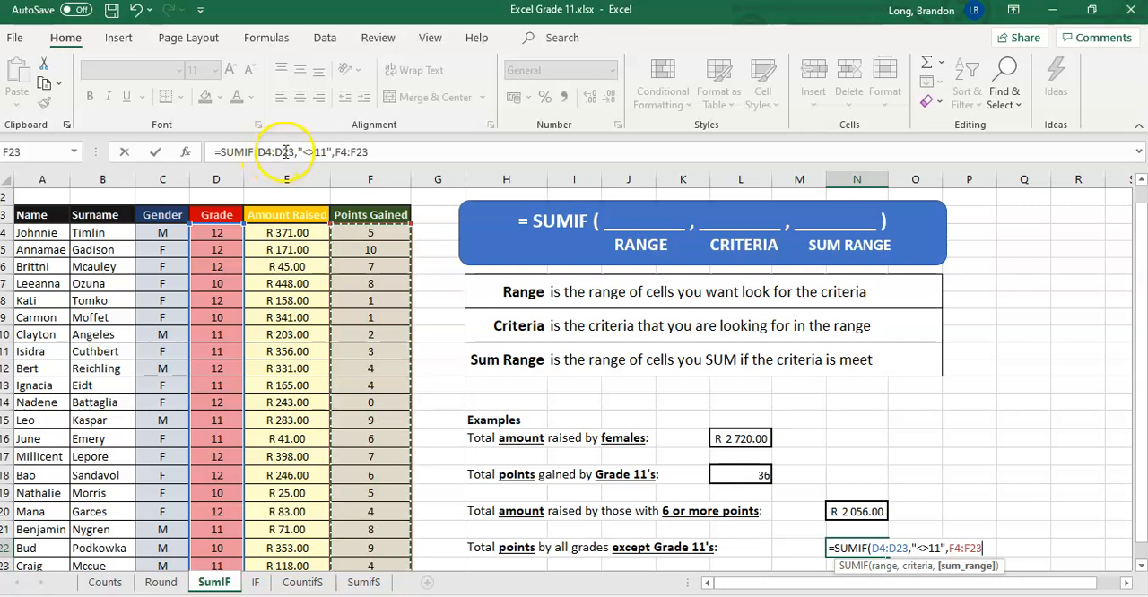
pyautogui.click(381, 154)
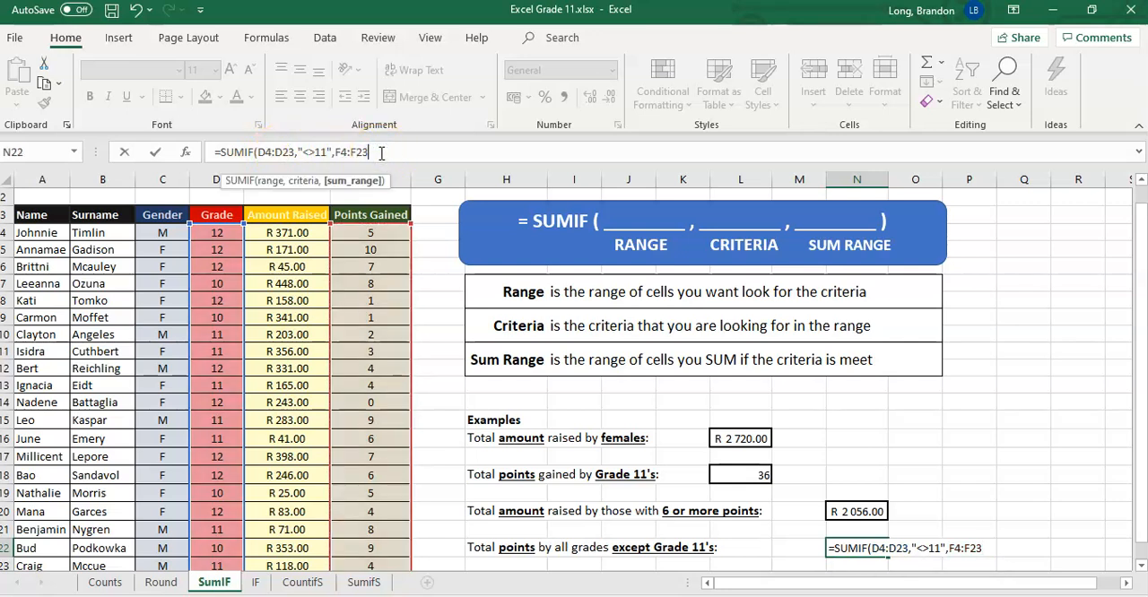
pyautogui.write(')')
pyautogui.press('Return')
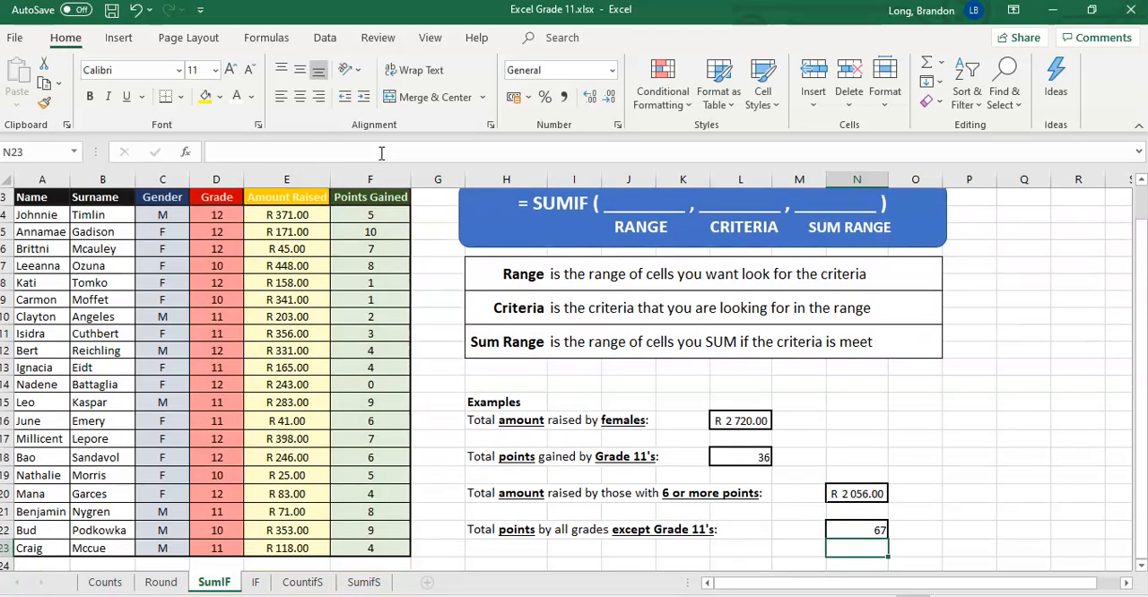
# Center the total in N22 horizontally and deselect the cell.
pyautogui.click(864, 532)
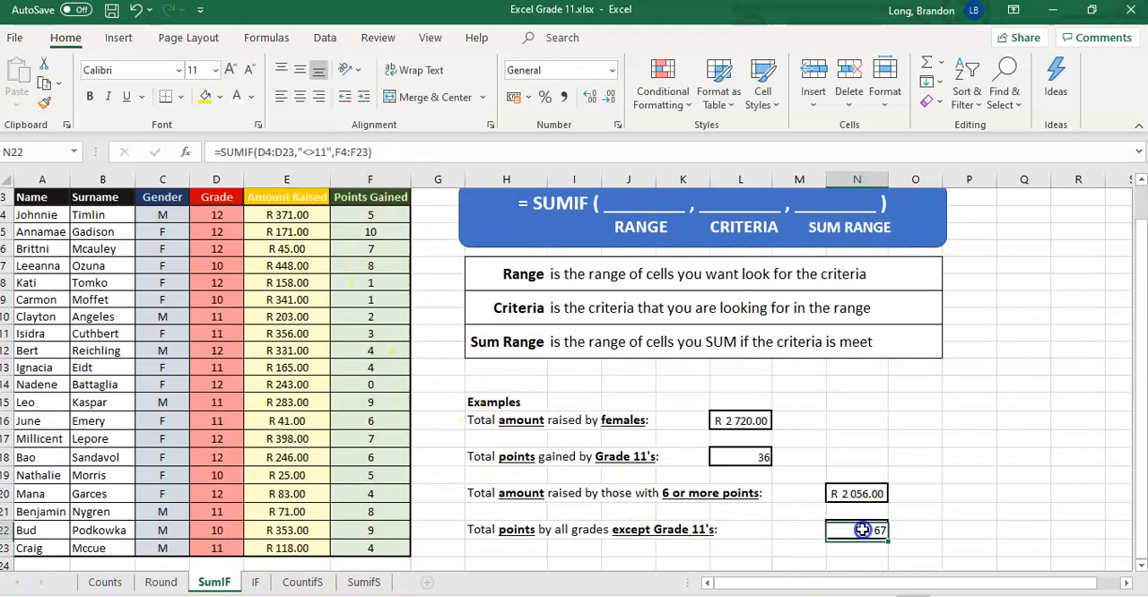
pyautogui.click(299, 96)
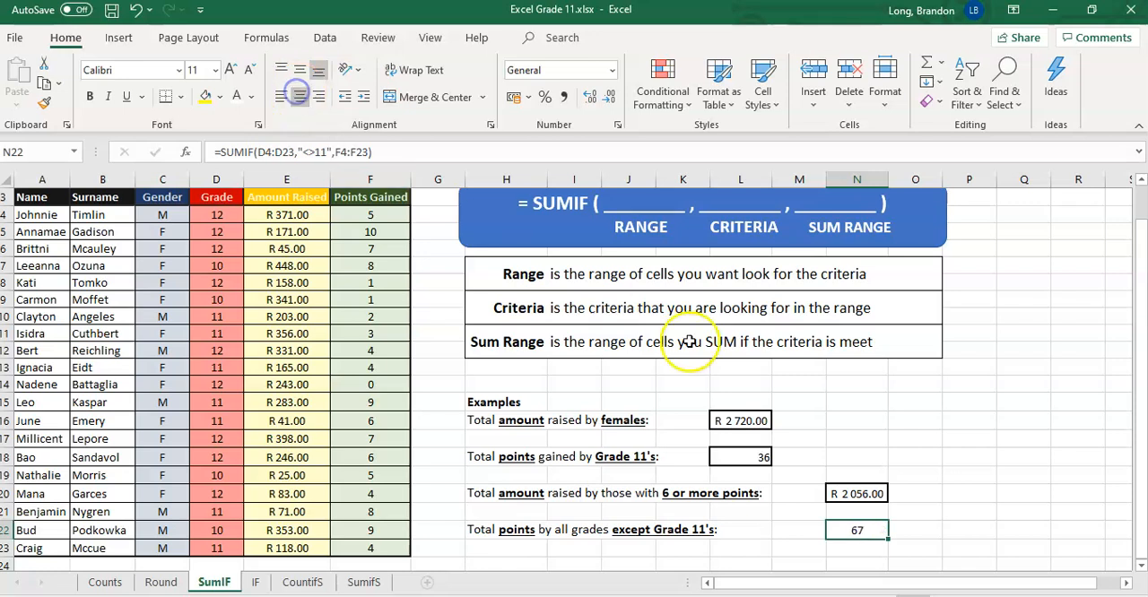
pyautogui.click(975, 513)
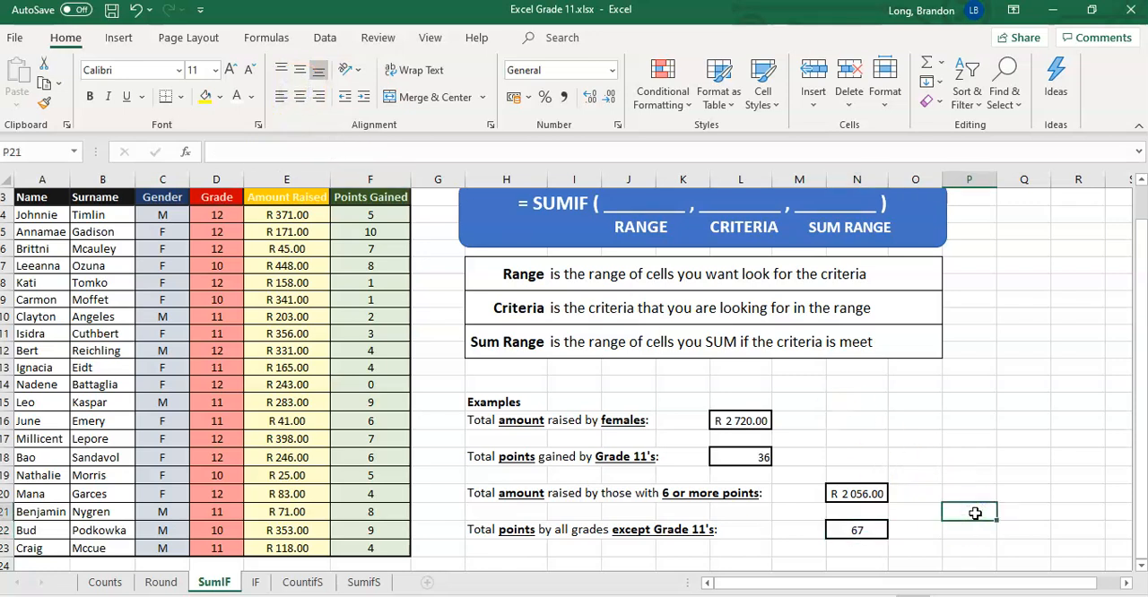
pyautogui.scroll(1, 975, 513)
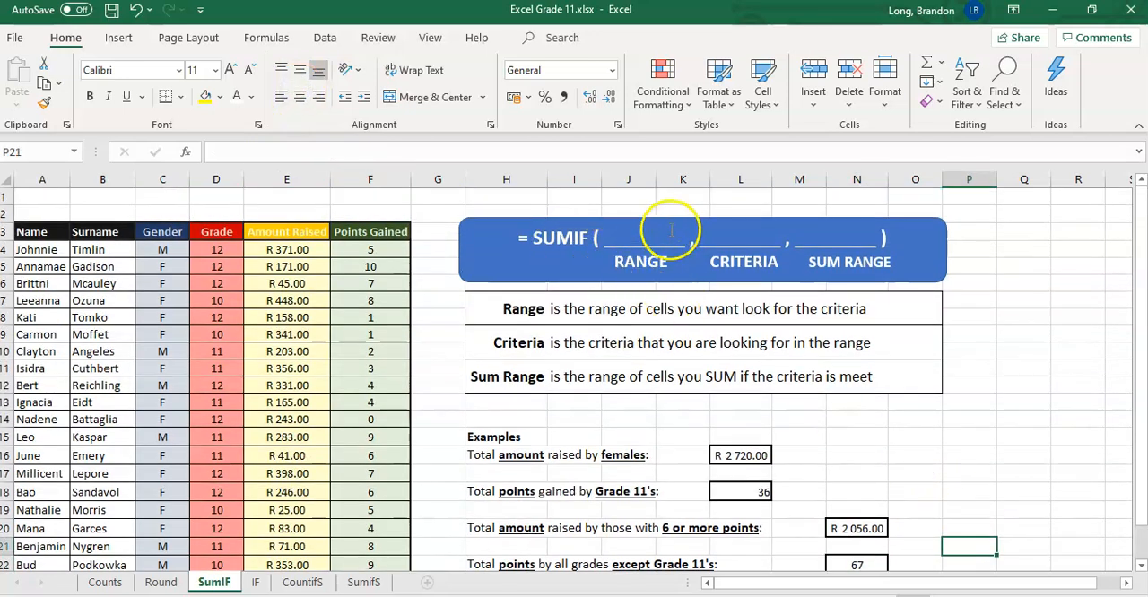